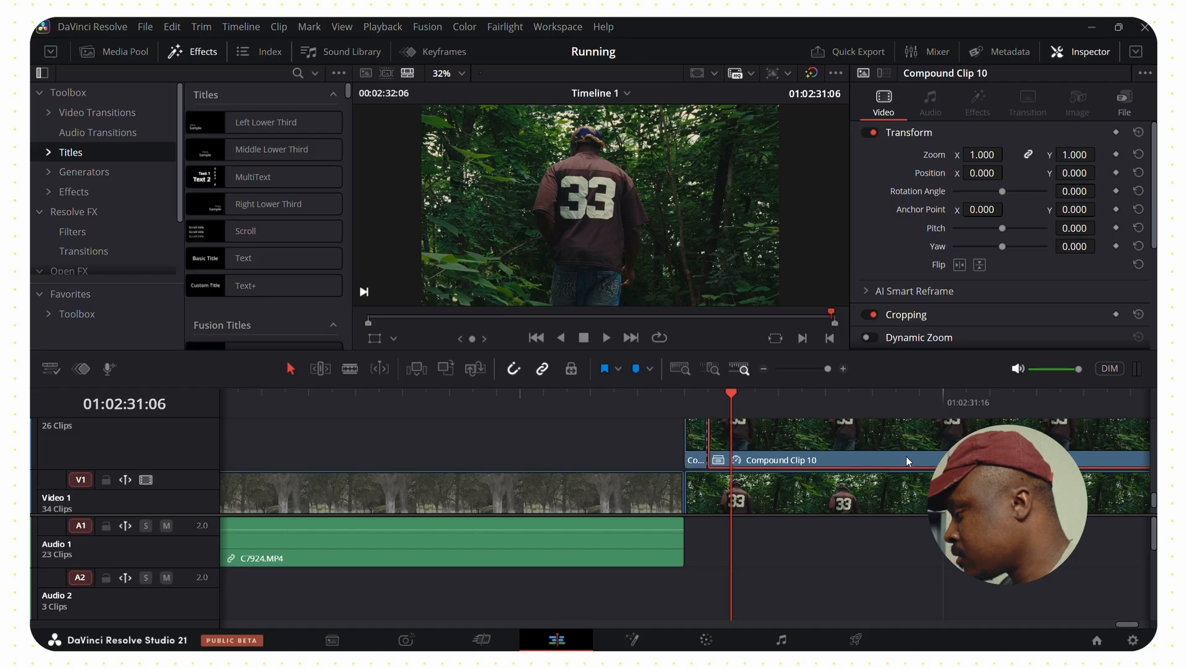
Step: Delete the long compound clip above the jersey shot, then extend the remaining short piece and place it immediately before the Video 1 cut
key(Delete)
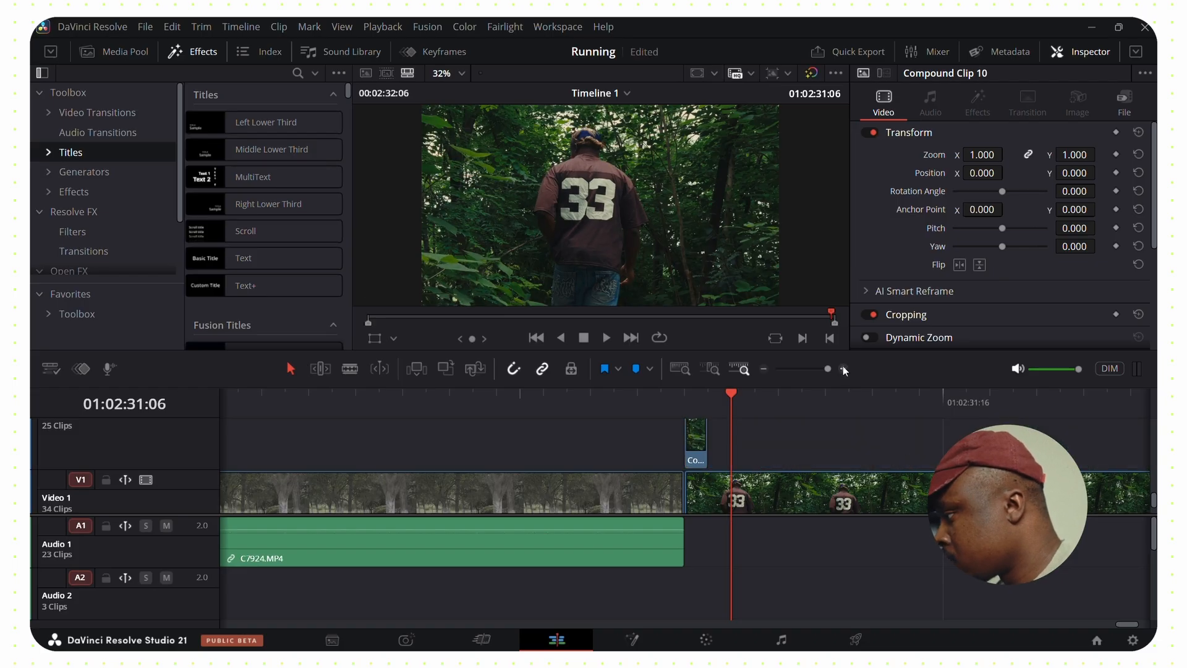
click(845, 368)
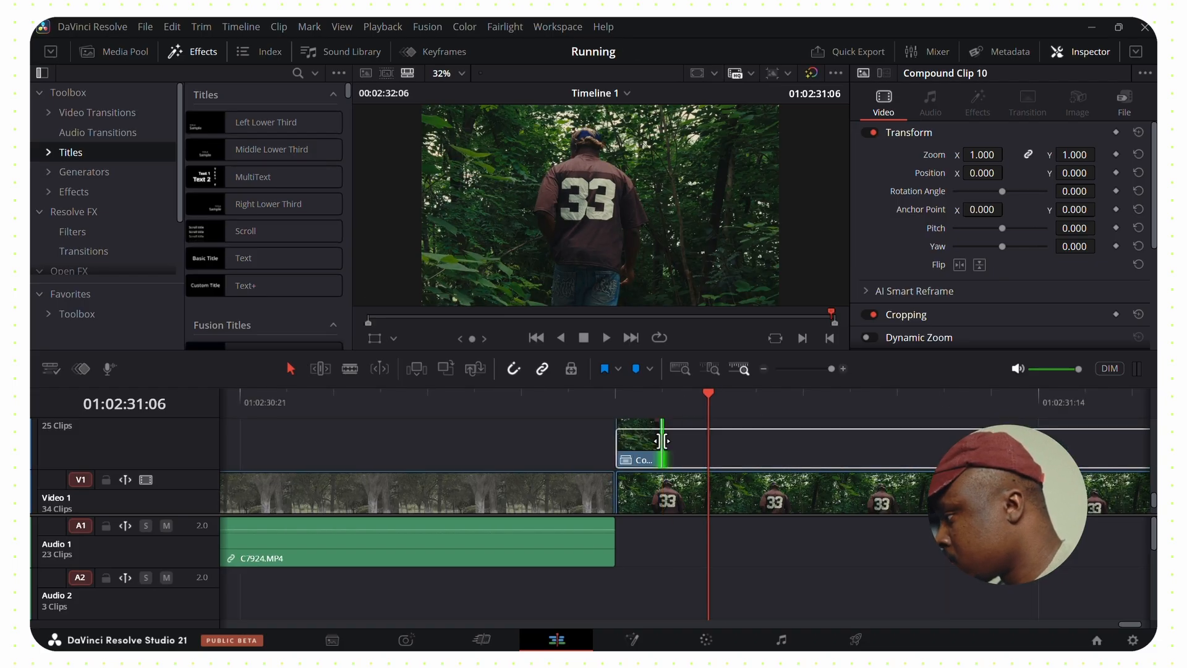
drag(660, 442, 707, 442)
drag(606, 444, 587, 444)
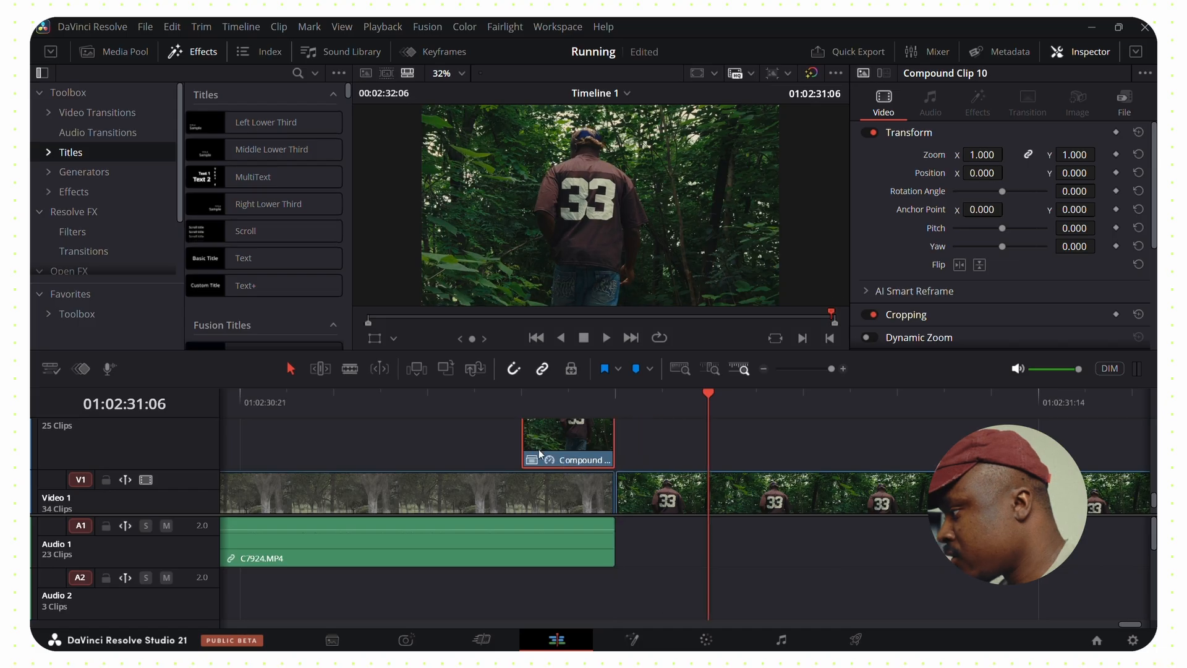
Step: Place the playhead inside the short compound clip and open it on the Fusion page
right_click(538, 433)
click(525, 396)
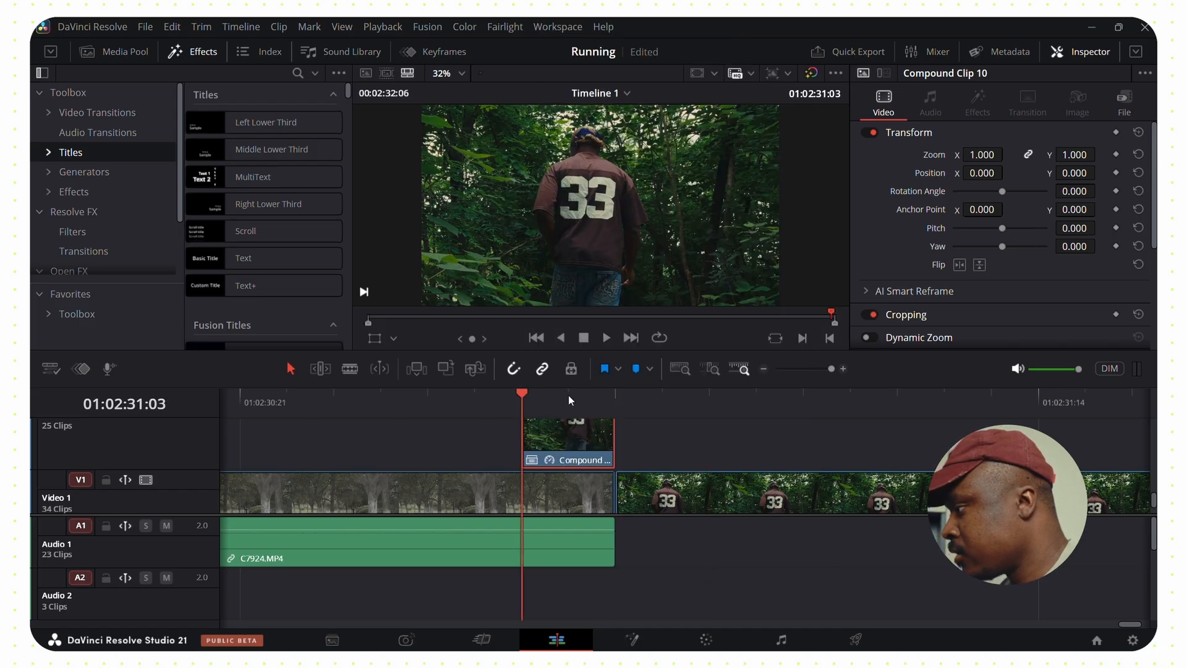
click(568, 395)
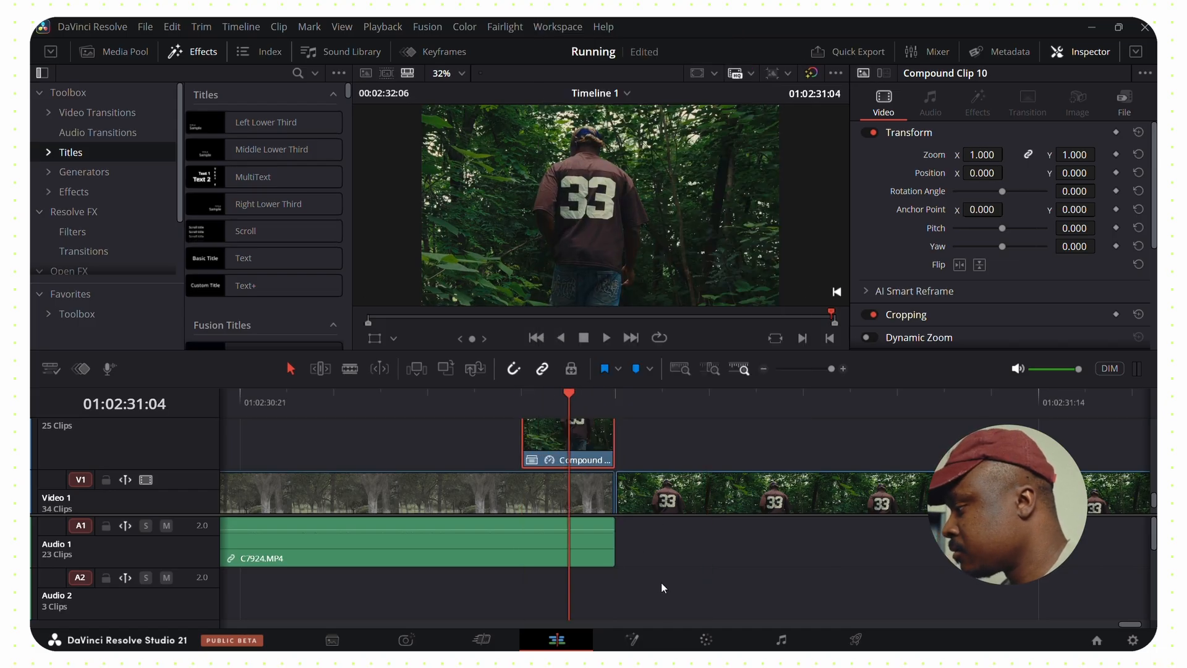
click(634, 640)
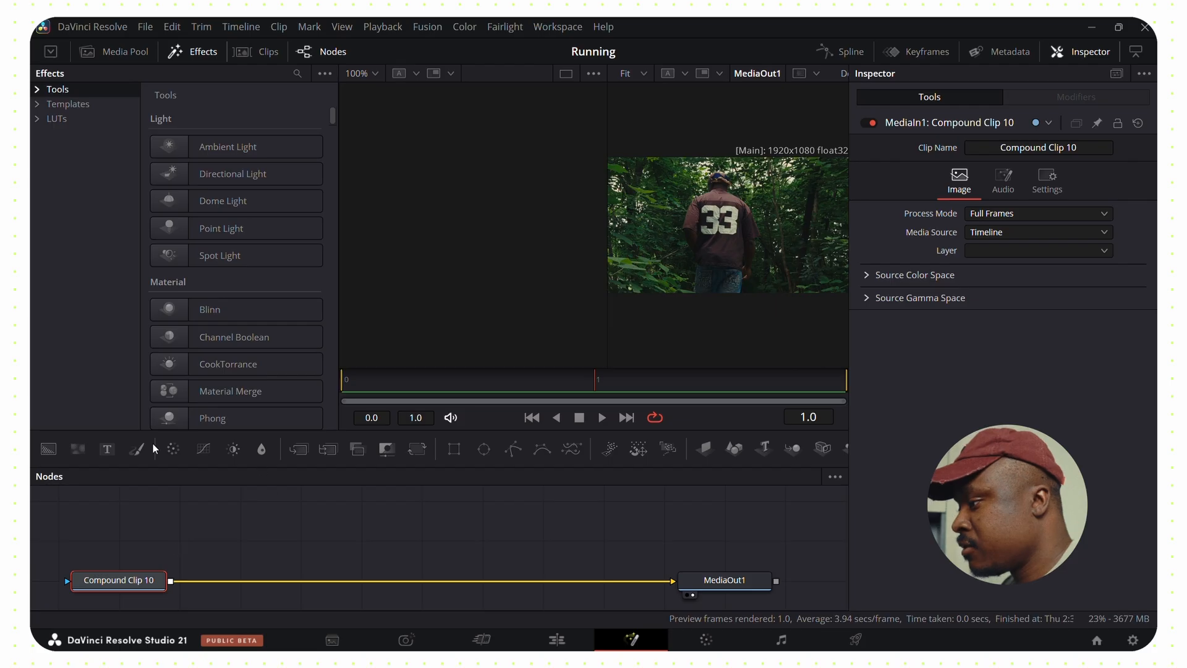
Step: Add a Magic Mask node and connect Compound Clip 10's output to its input
click(196, 530)
key(shift+space)
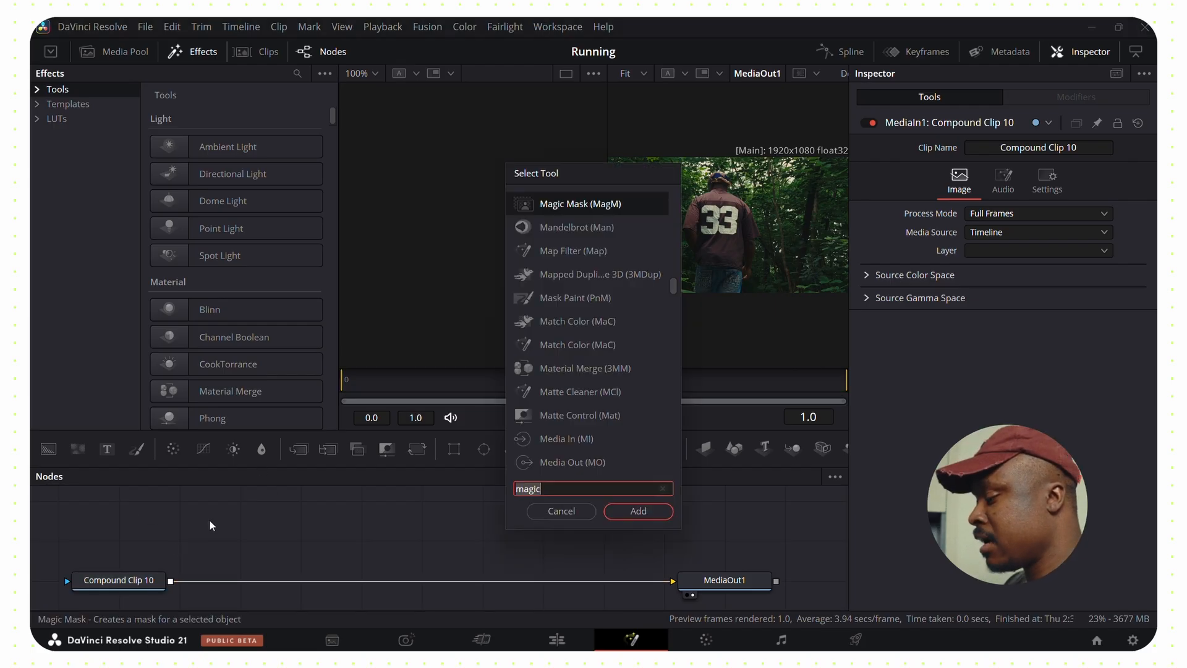
text(magic)
key(Return)
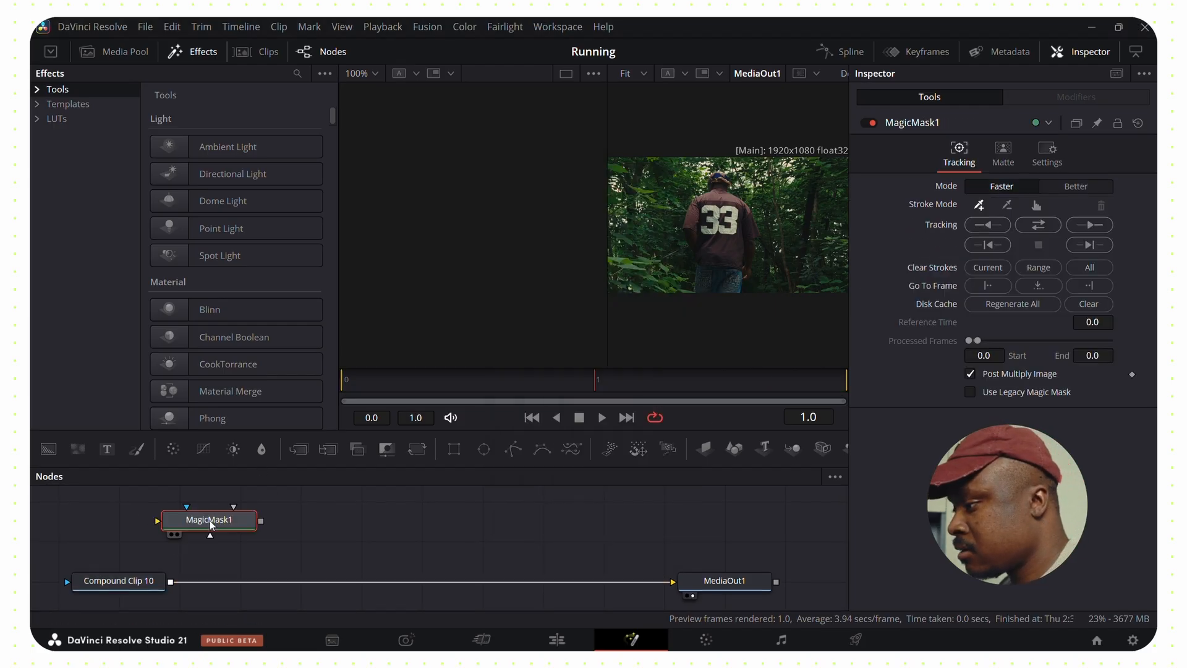
drag(210, 520, 261, 523)
drag(171, 581, 207, 523)
Step: Mask the man in MagicMask1 with points on his jeans, jersey and head, and track the mask forward then reverse
key(1)
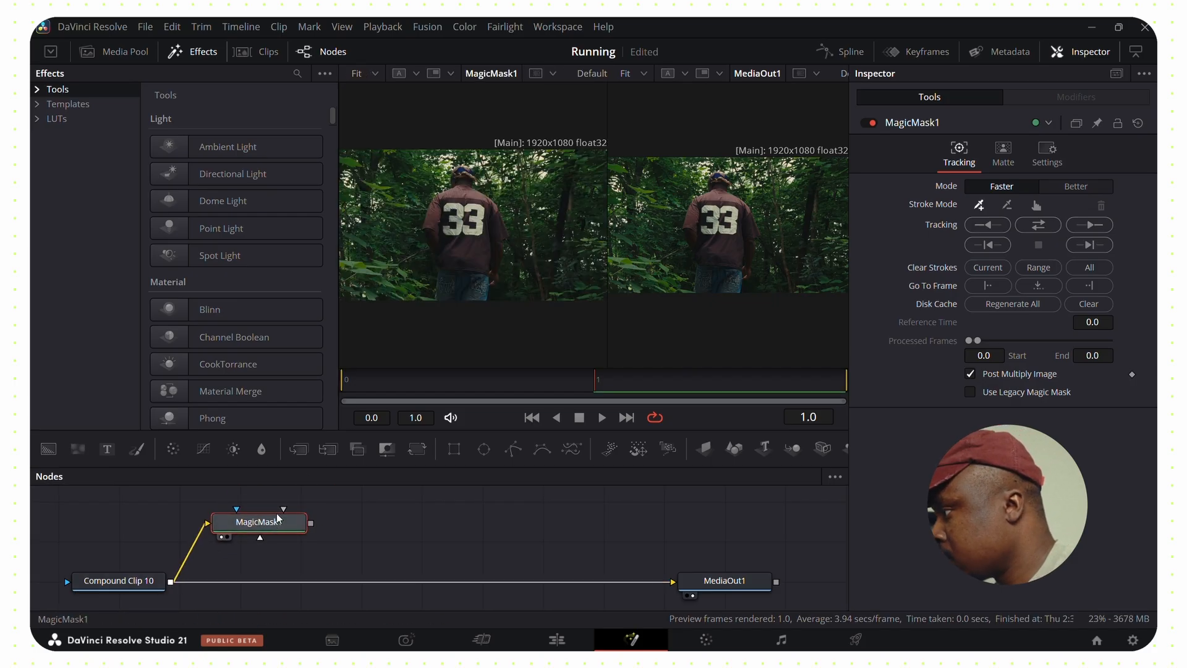
drag(471, 163, 476, 231)
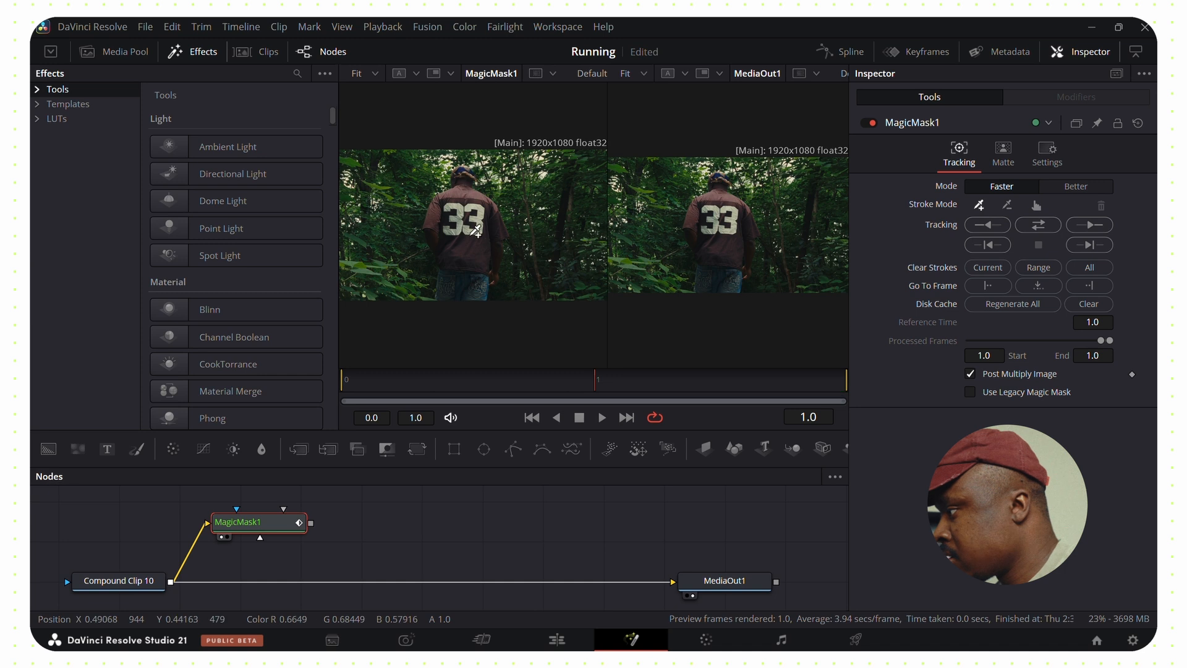
click(473, 280)
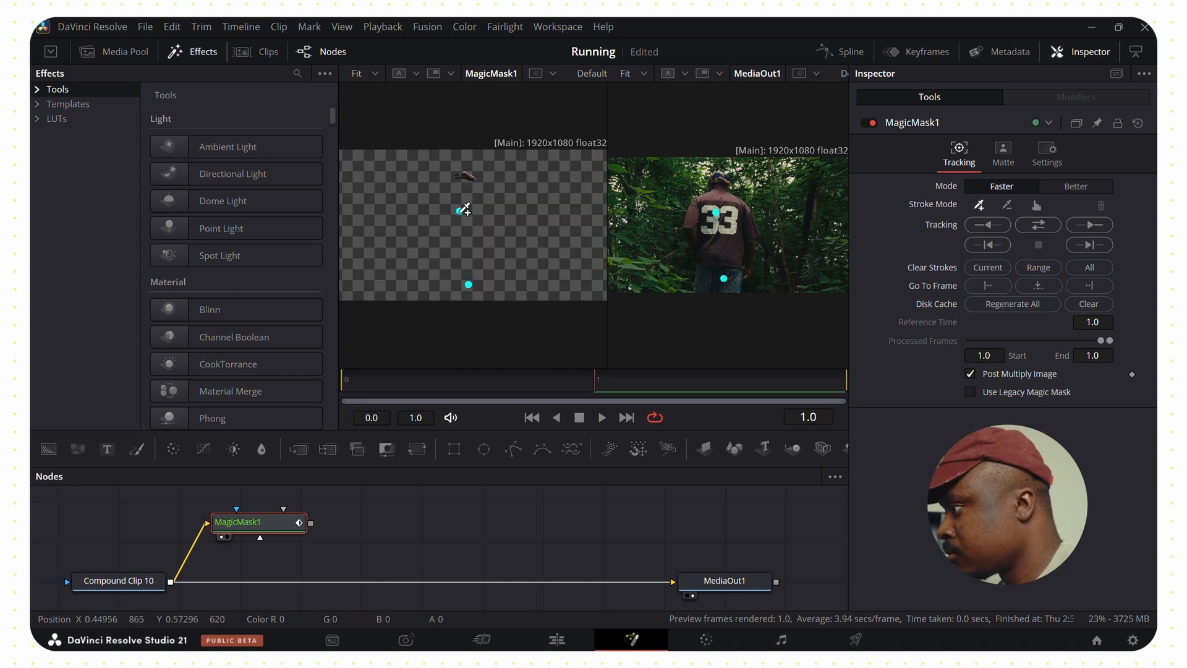
click(460, 211)
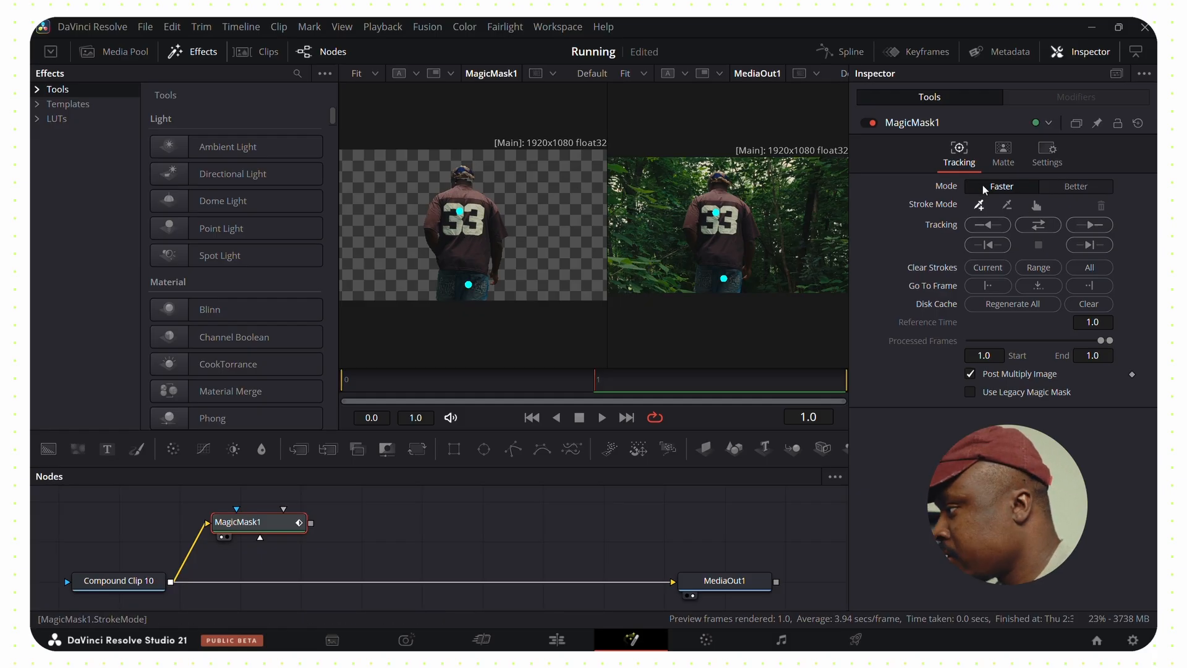
click(465, 176)
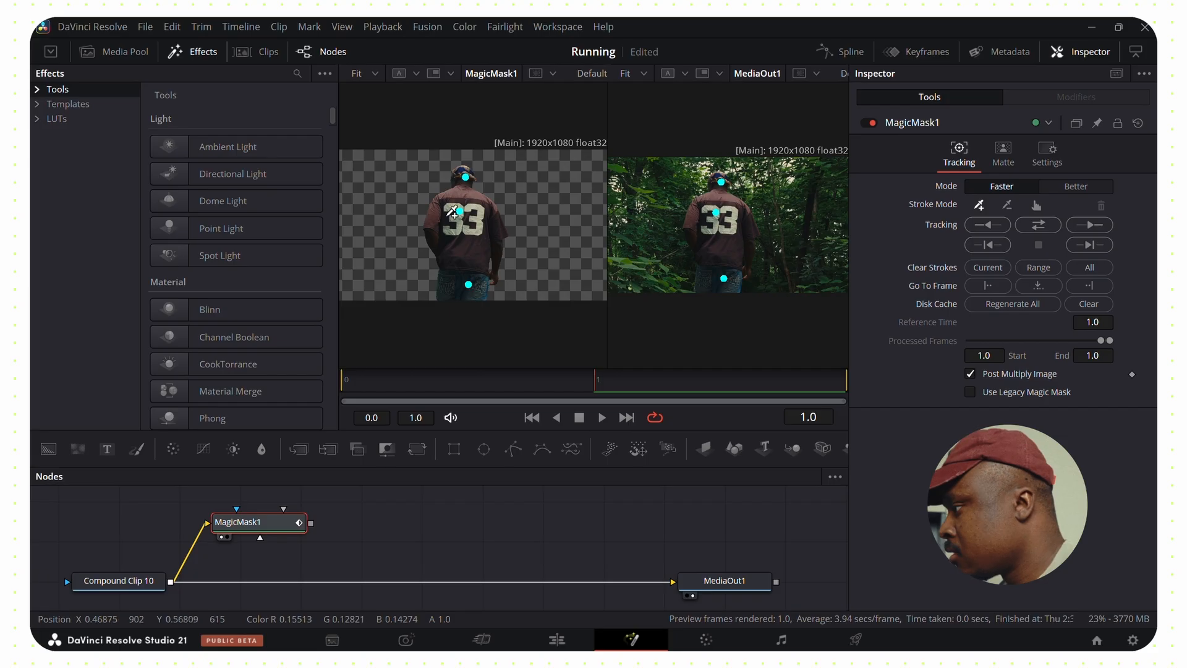
click(1039, 225)
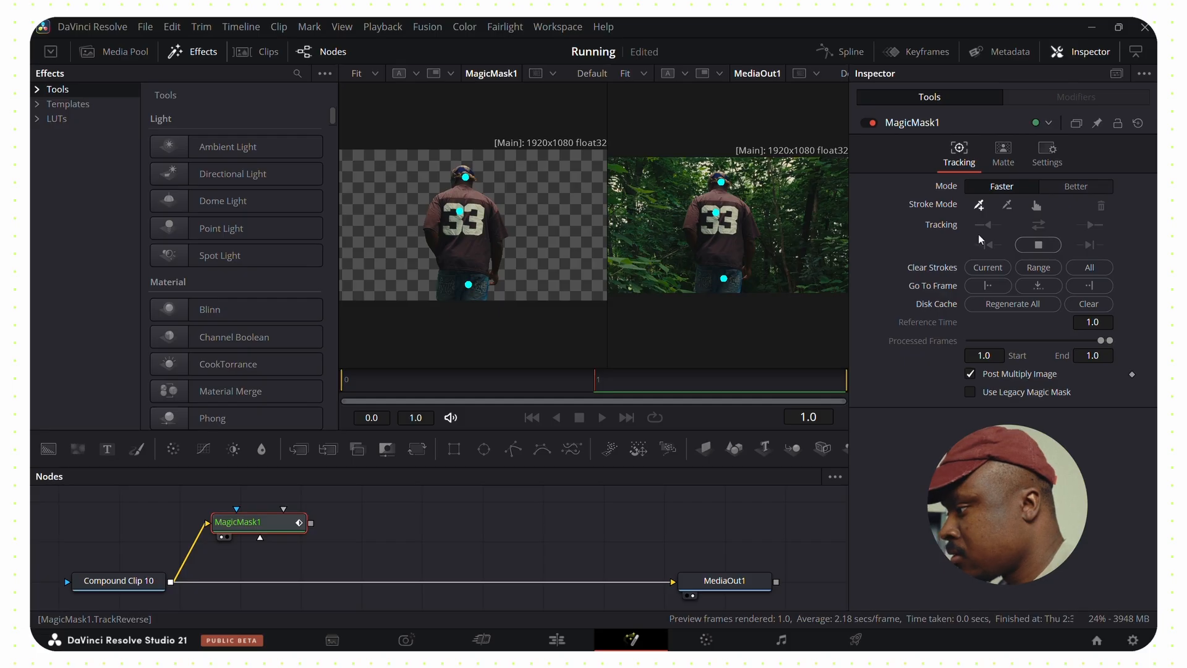
Step: Insert a Merge node between Compound Clip 10 and MediaOut1, leaving MagicMask1 unconnected to it
scroll(410, 528, down, 2)
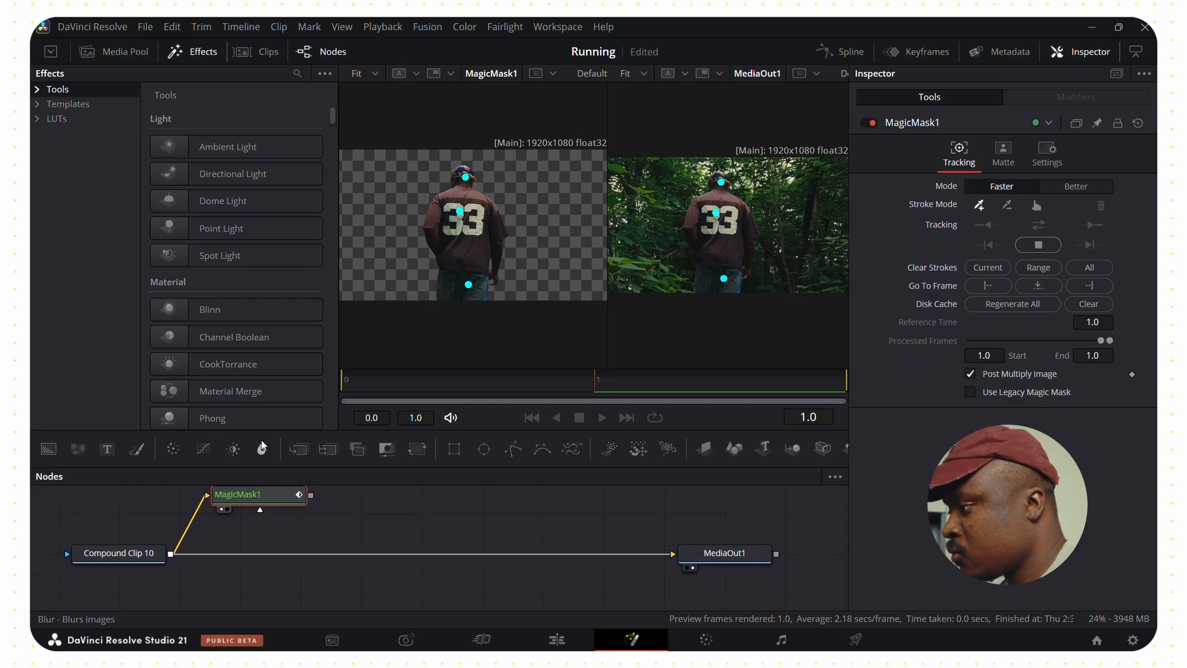
drag(299, 451, 281, 554)
scroll(369, 526, down, 2)
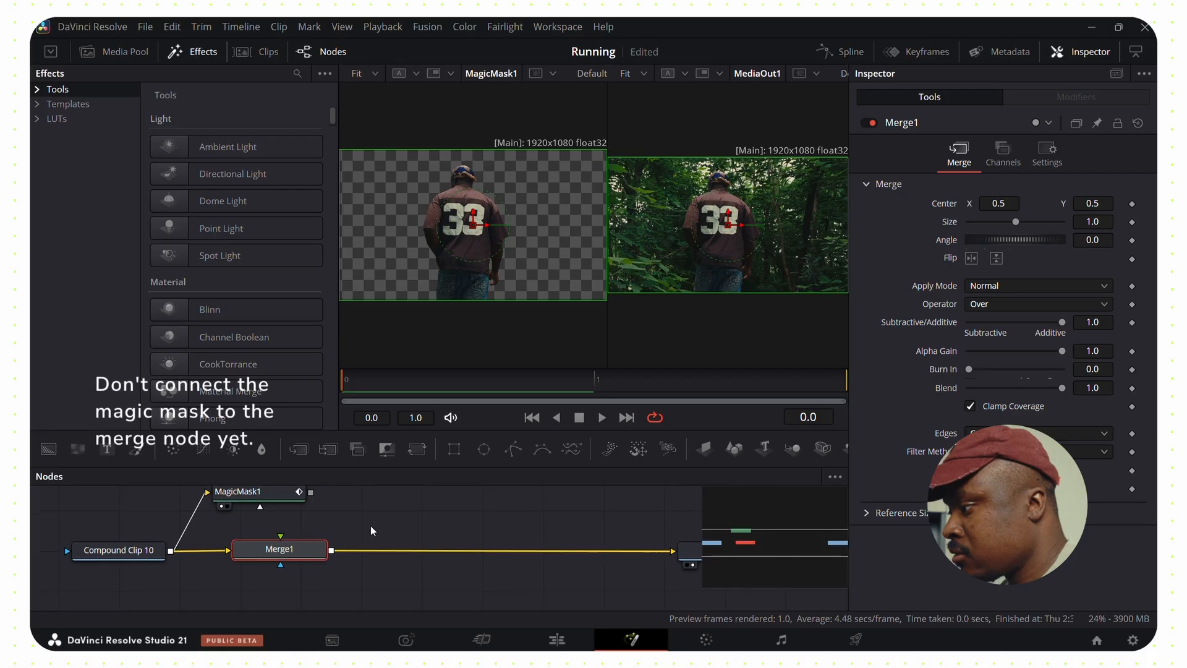
Step: Add a Background node as the foreground of Merge1 and set its colour to white
scroll(369, 526, up, 4)
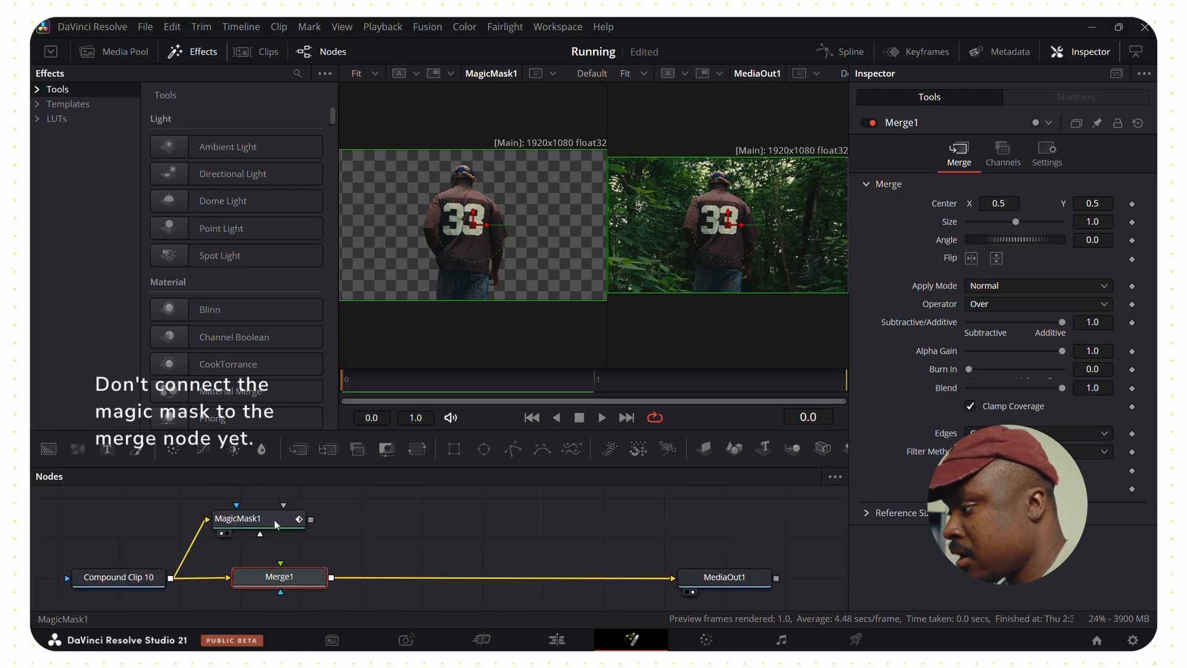
scroll(370, 551, down, 3)
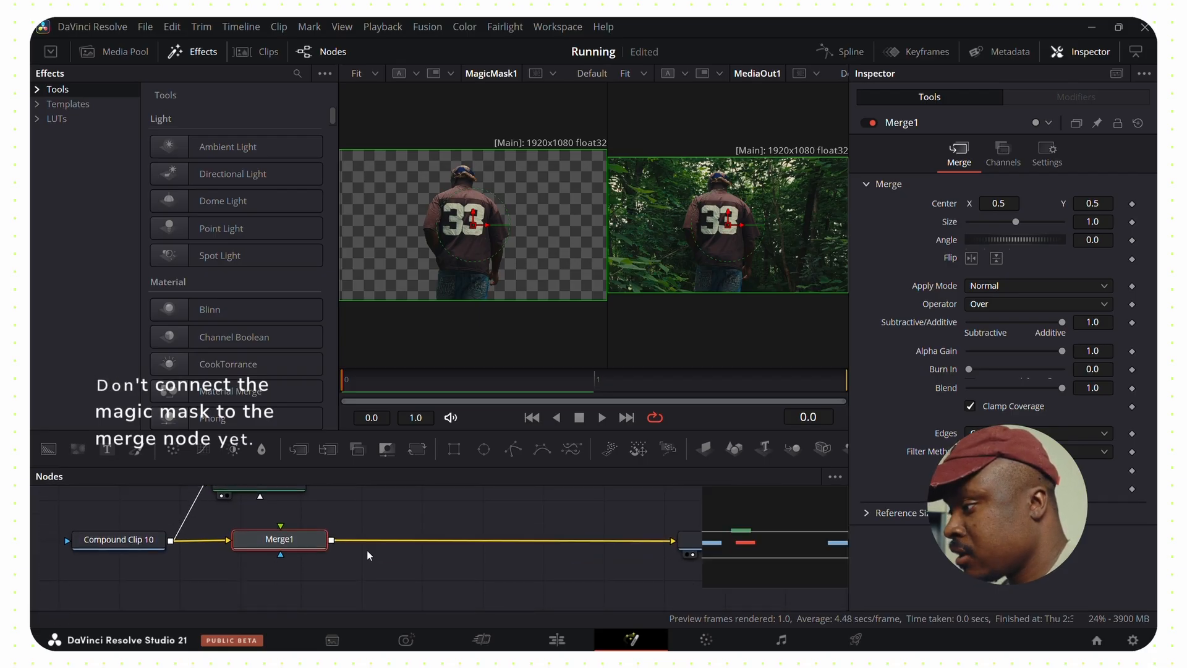
drag(51, 452, 276, 526)
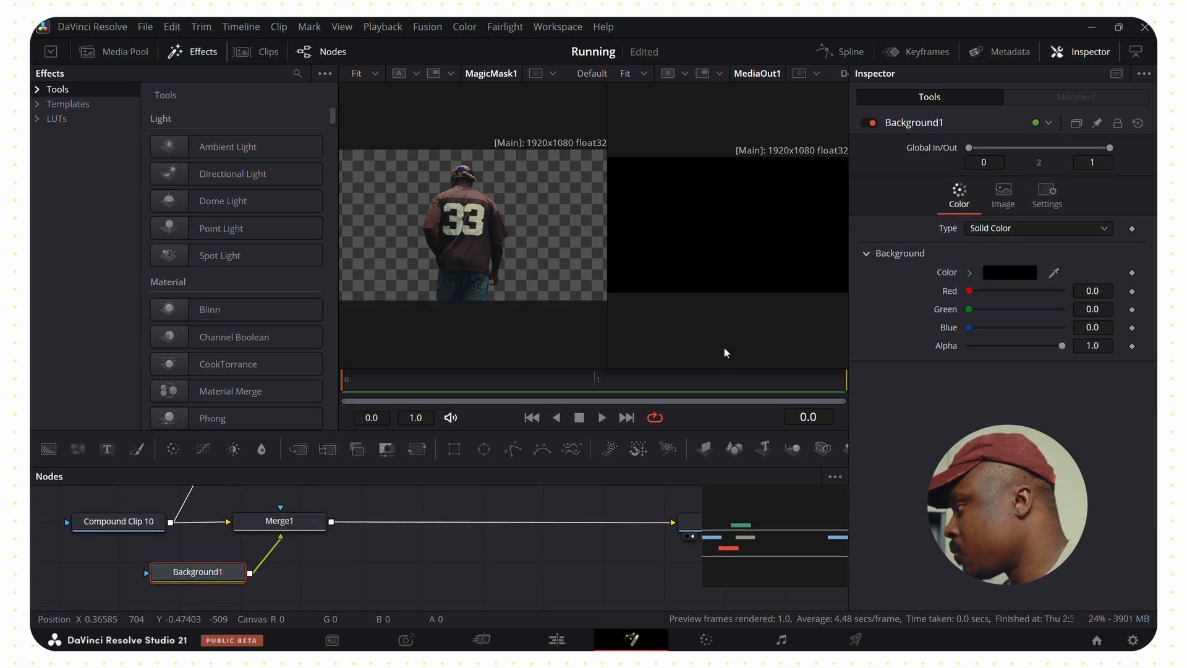
click(994, 273)
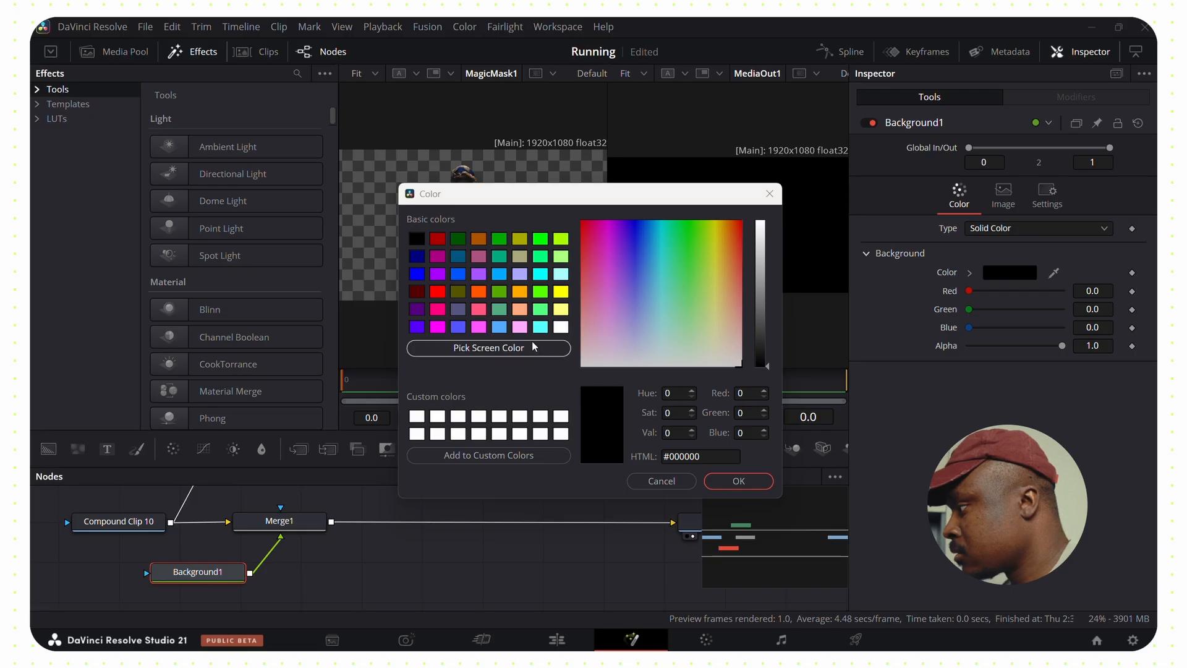
click(561, 327)
click(716, 483)
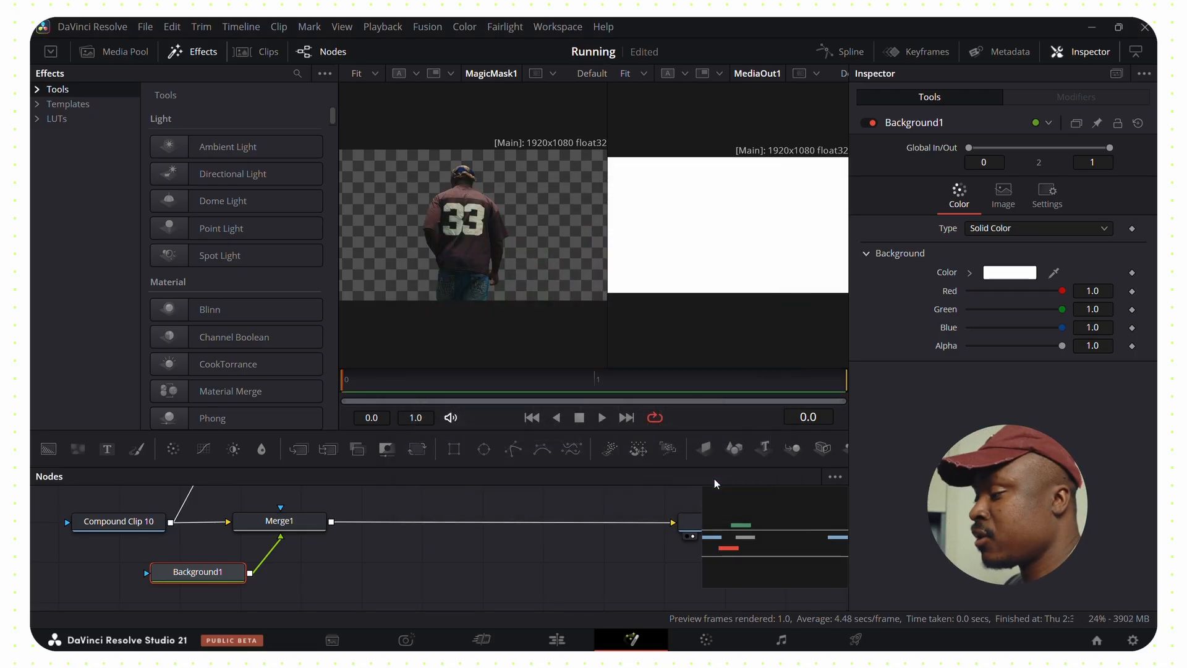
Step: Connect MagicMask1's mask output to Merge1's effect mask input so that the white is limited to the man
scroll(469, 562, up, 3)
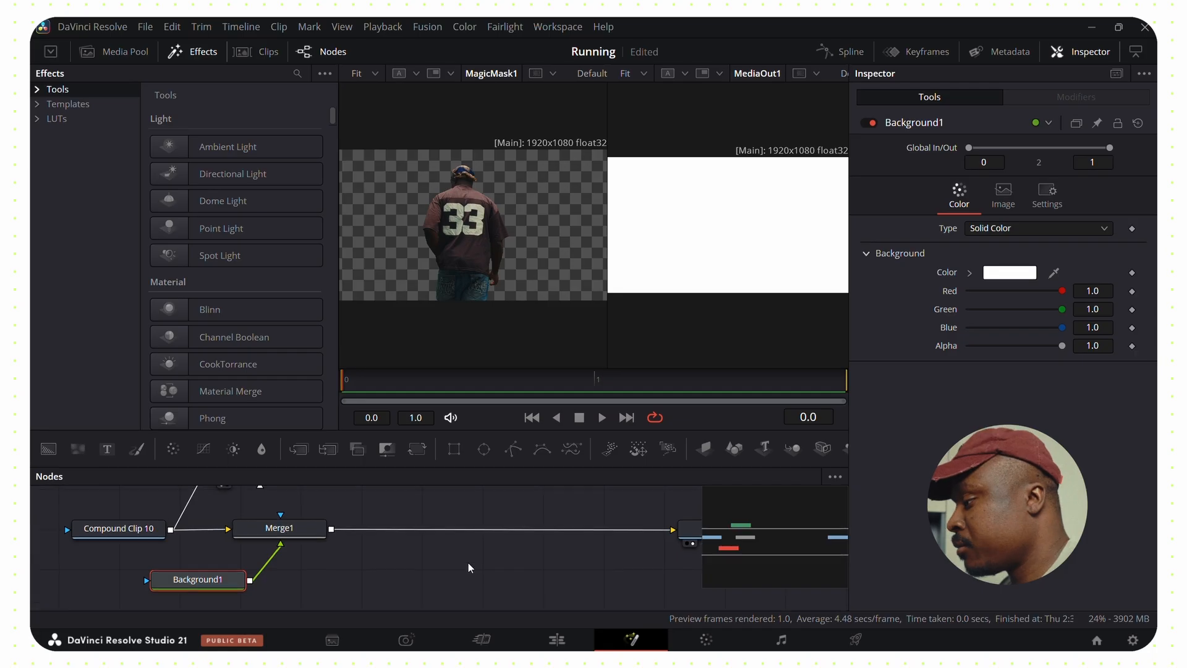
scroll(469, 563, up, 1)
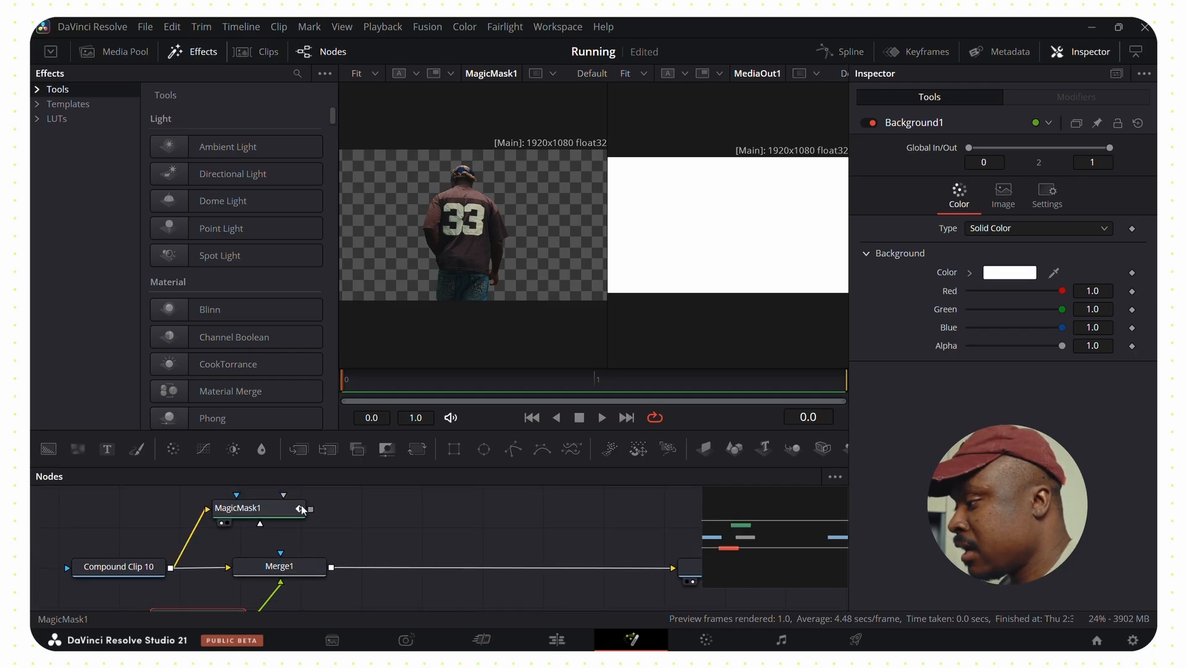
drag(309, 508, 301, 568)
right_click(301, 570)
key(Escape)
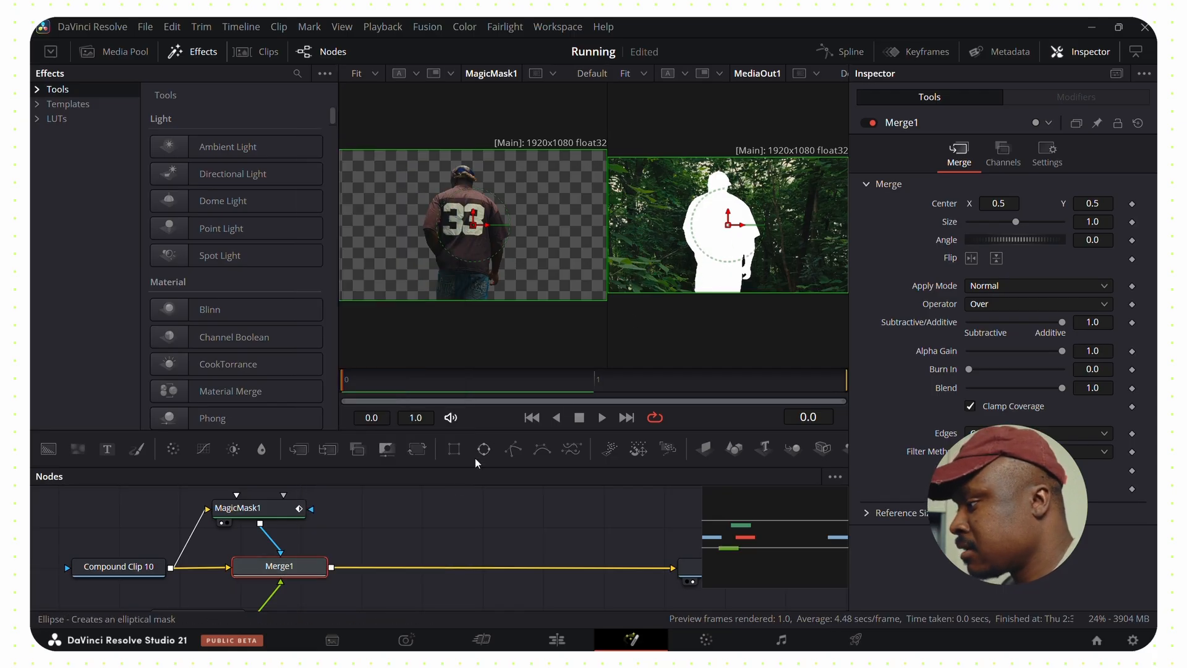
Step: Add a second Magic Mask node and insert it between Merge1 and MediaOut1
scroll(436, 503, down, 1)
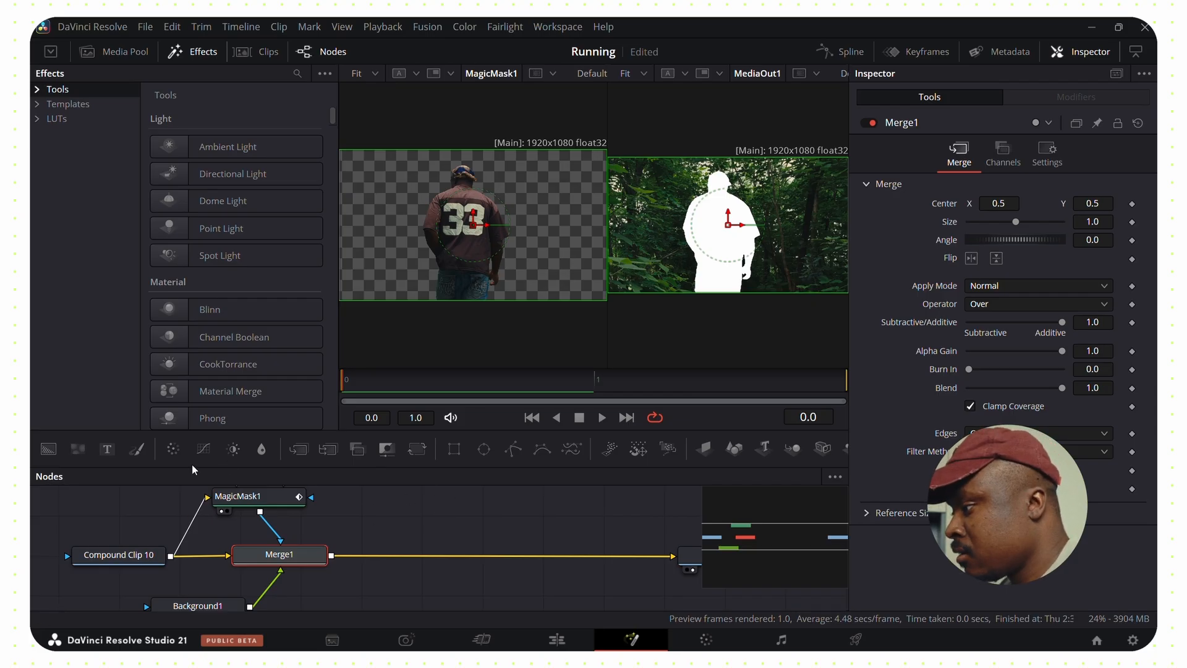
click(379, 536)
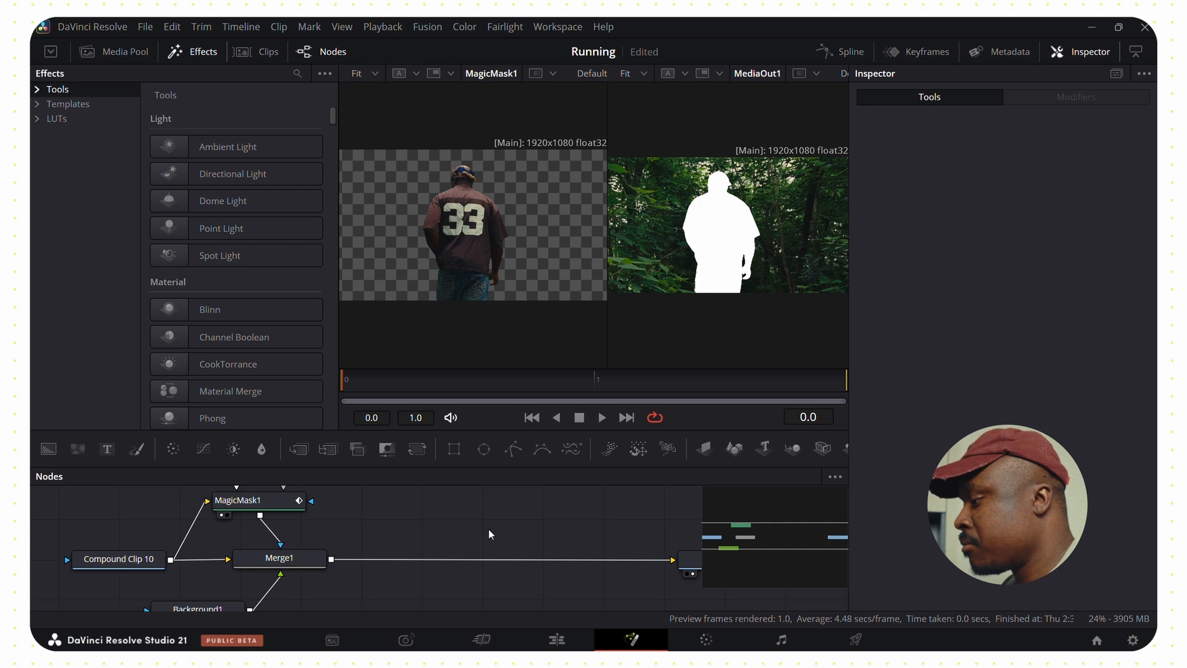
key(shift+space)
text(magic)
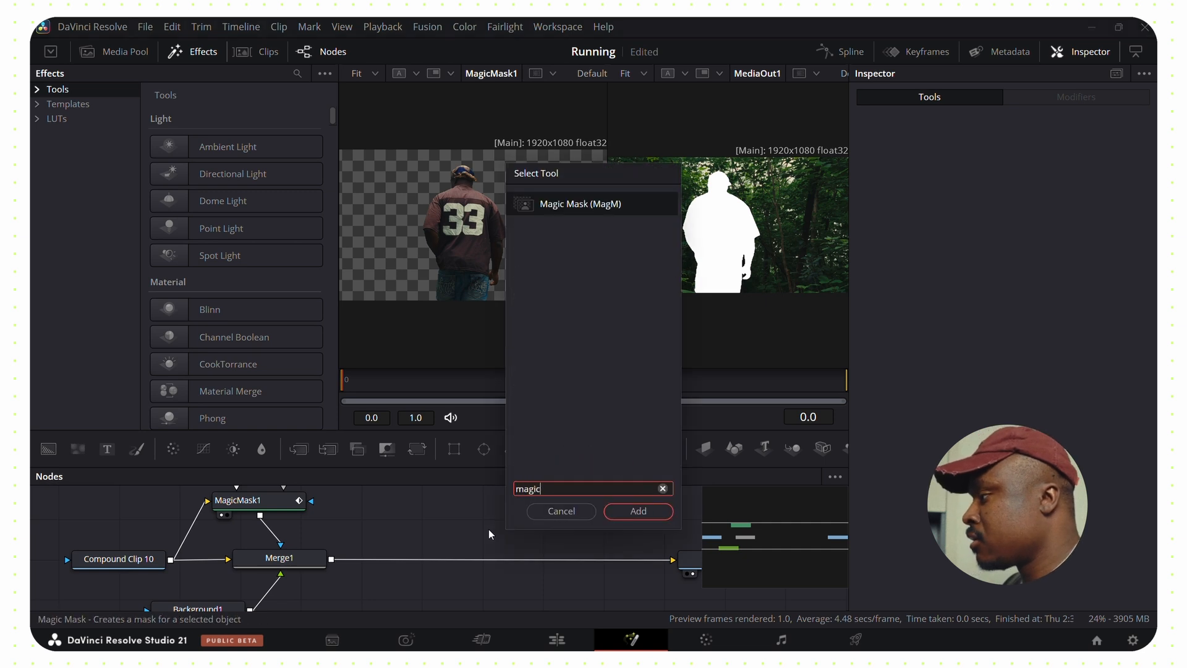
key(Return)
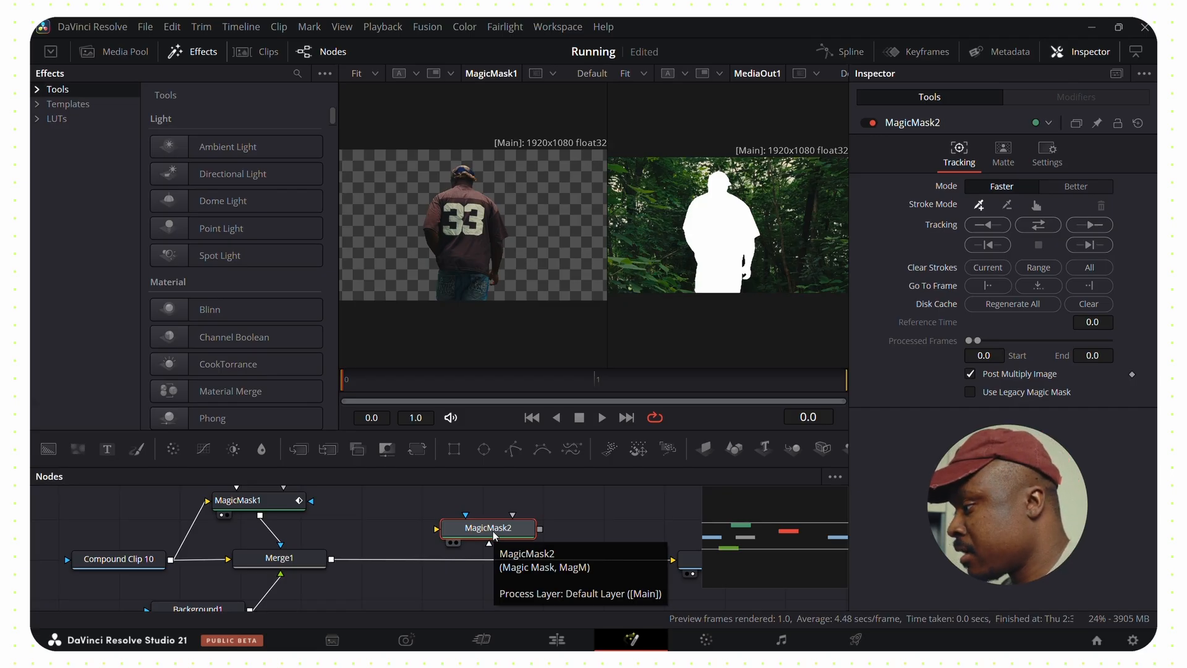
drag(495, 533, 532, 540)
drag(602, 559, 581, 539)
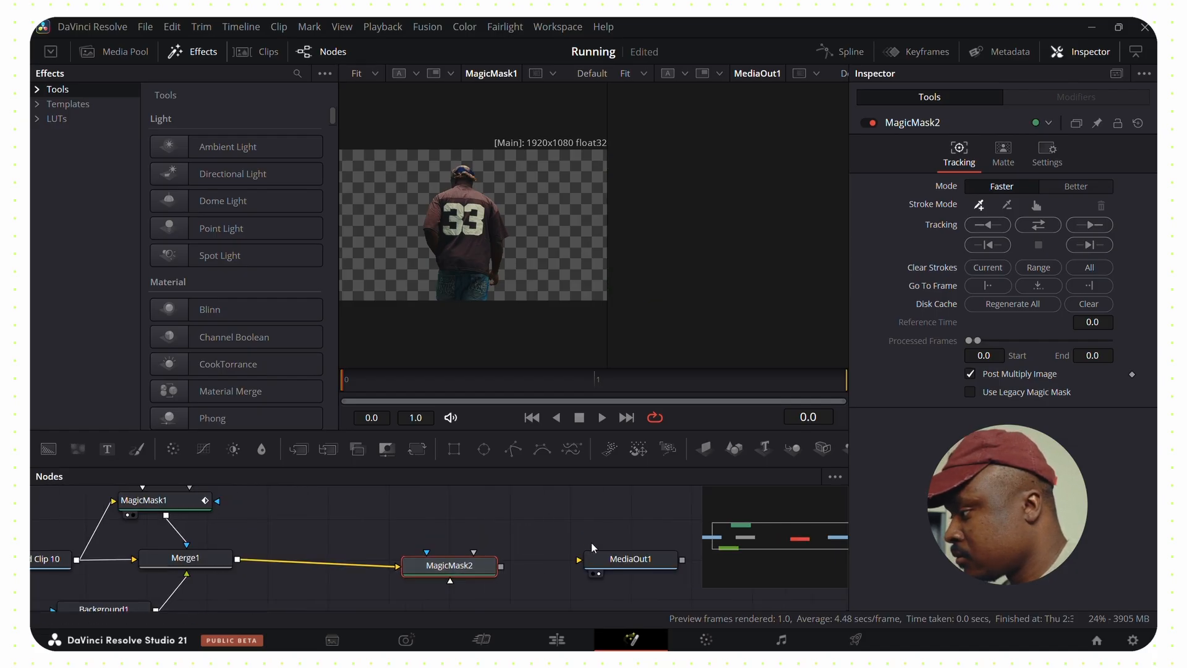
scroll(591, 545, right, 2)
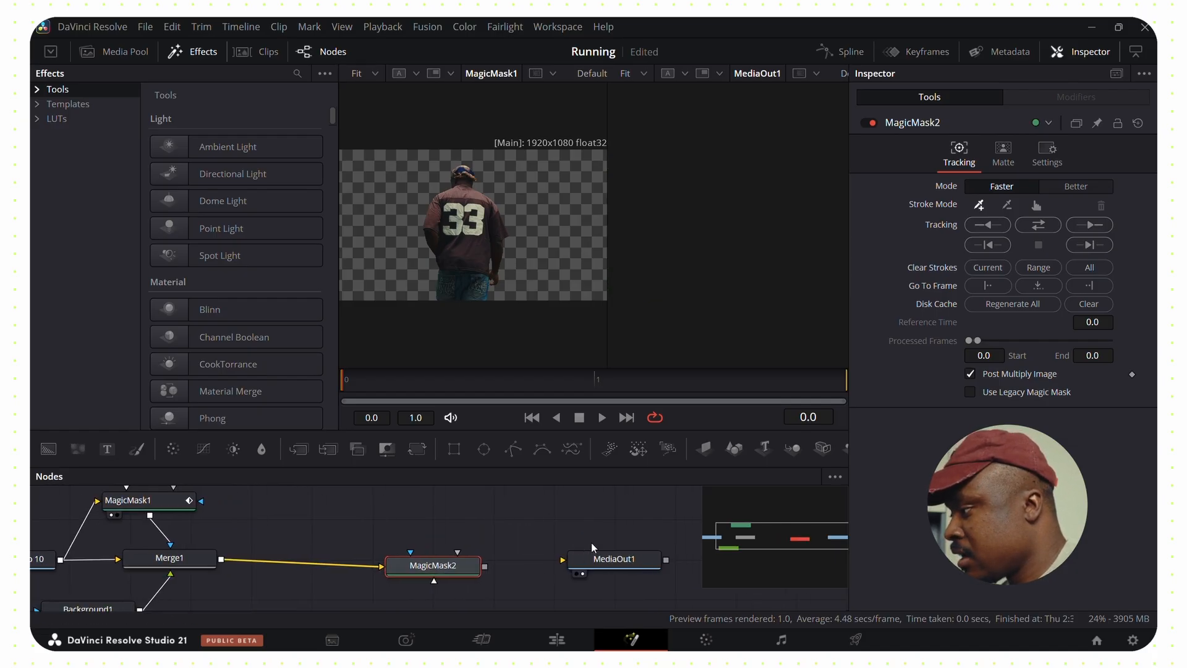
drag(413, 564, 610, 562)
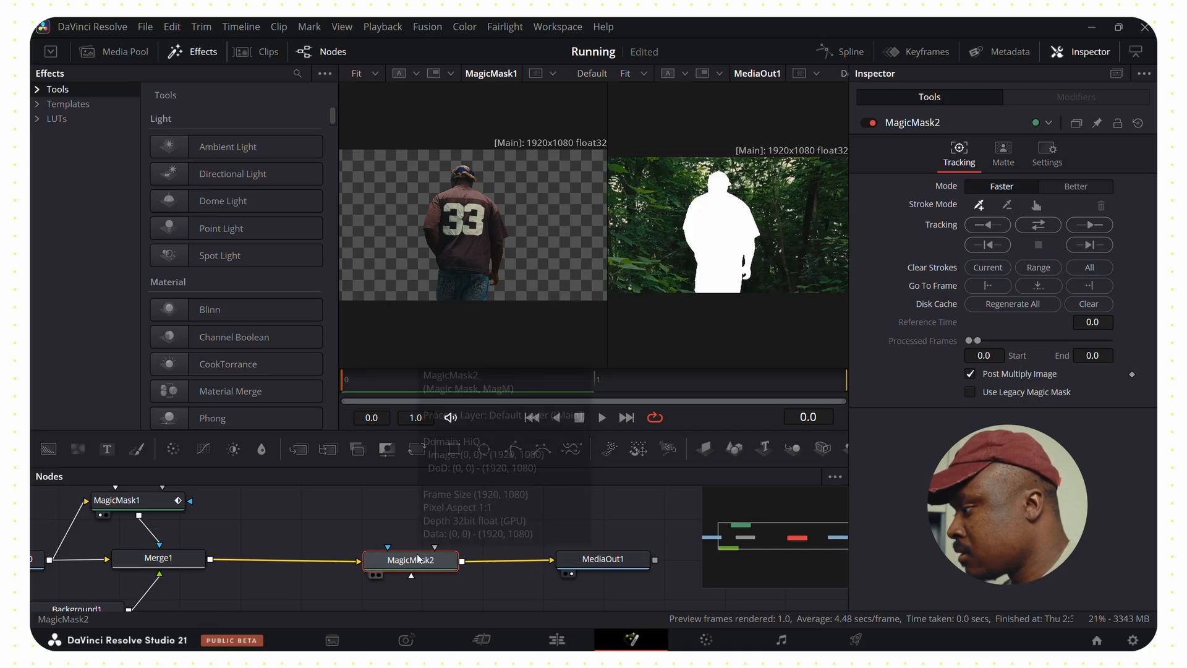
Step: Show MediaOut1 in both viewers, add MagicMask2 points on the white silhouette's head, torso and legs, and track forward then reverse
drag(584, 560, 531, 253)
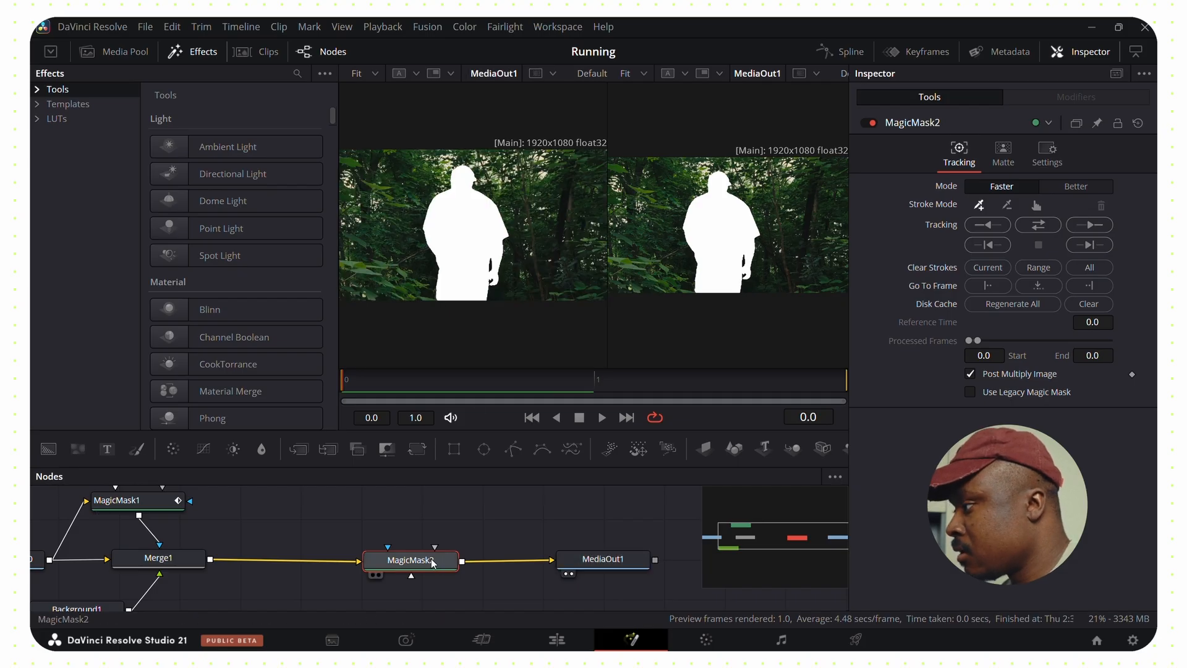
click(460, 180)
click(465, 230)
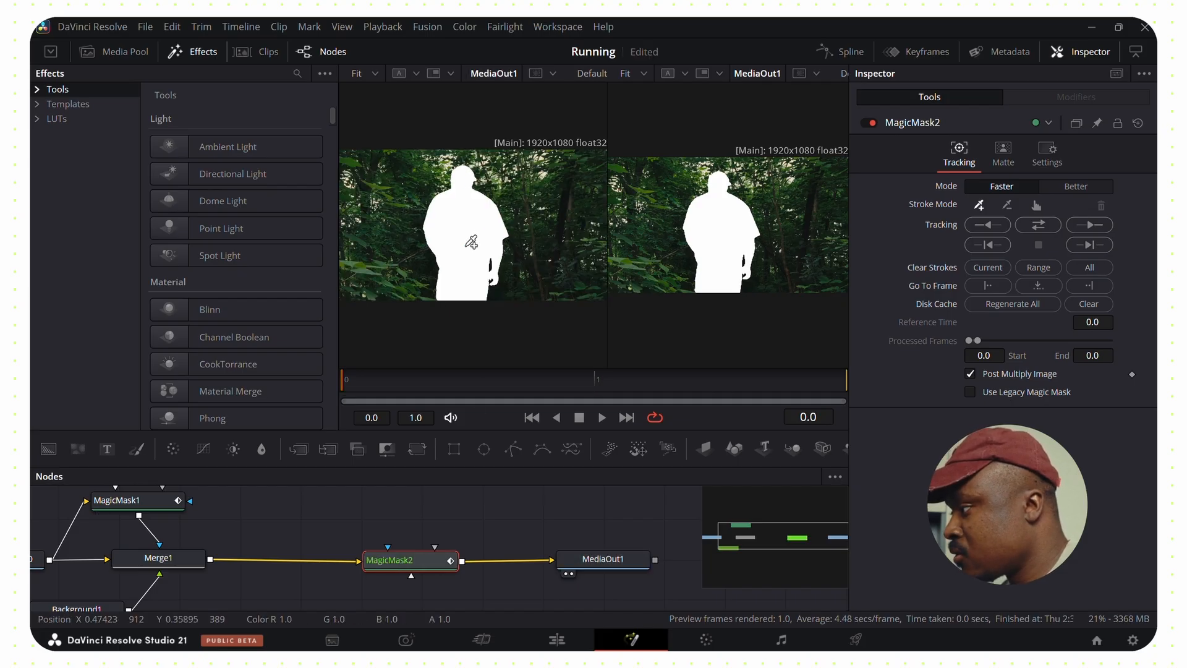
click(465, 276)
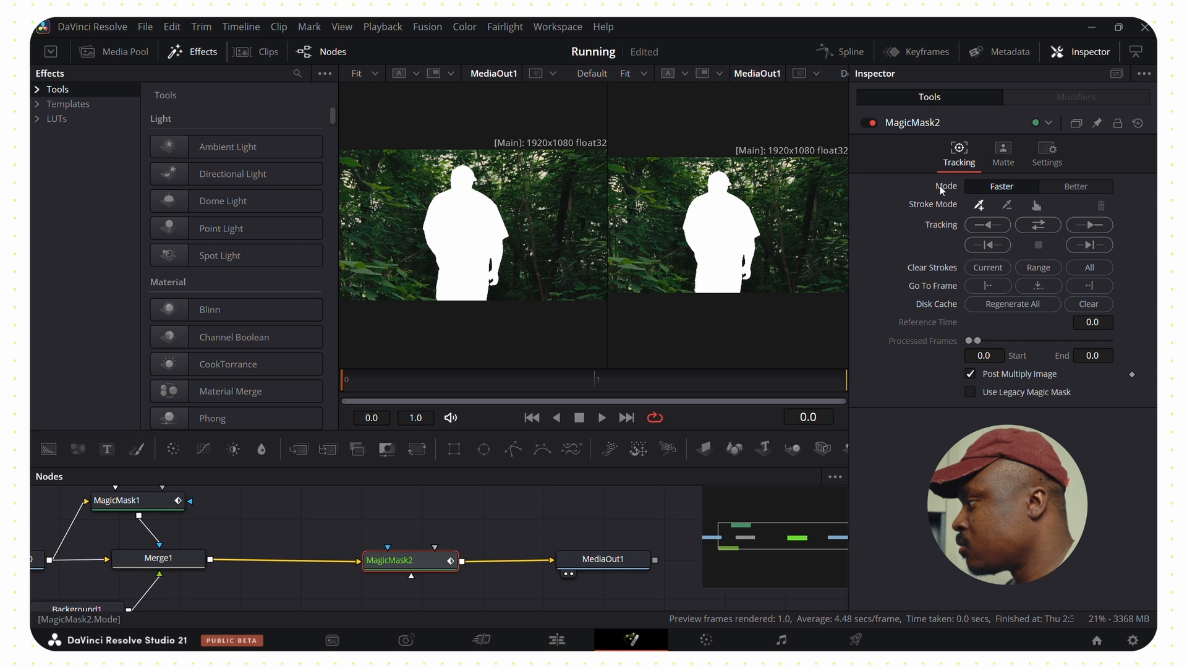
click(1045, 228)
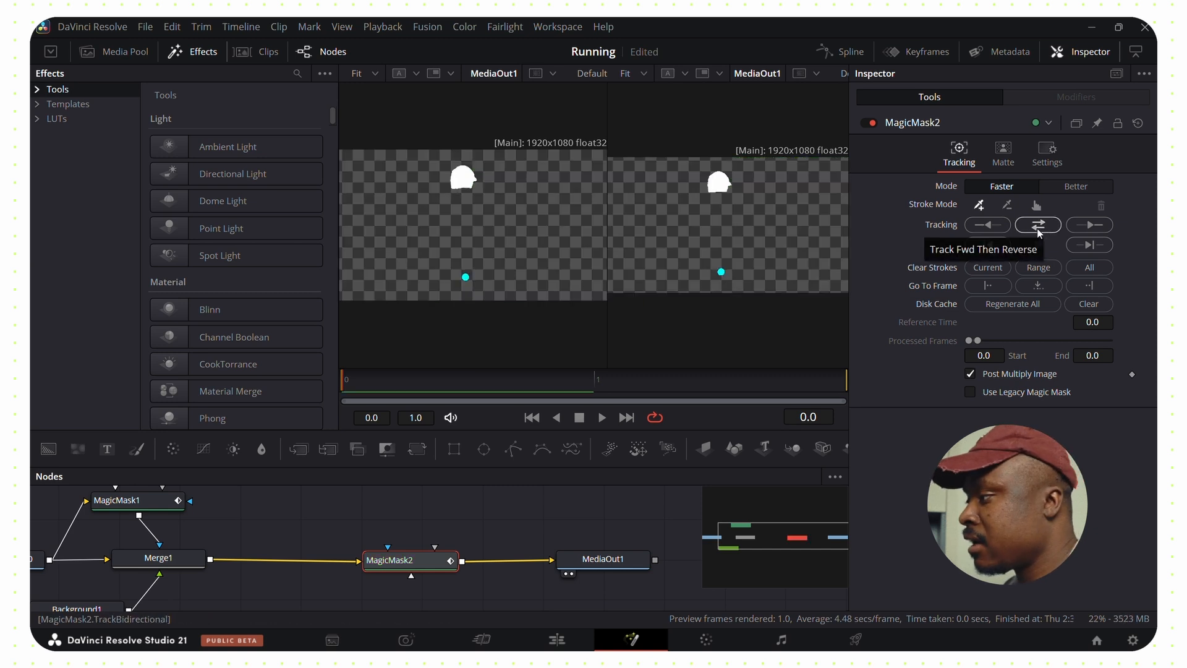
Step: Add more MagicMask2 points on both sides of the silhouette's torso and track the mask forward, then reverse
click(472, 220)
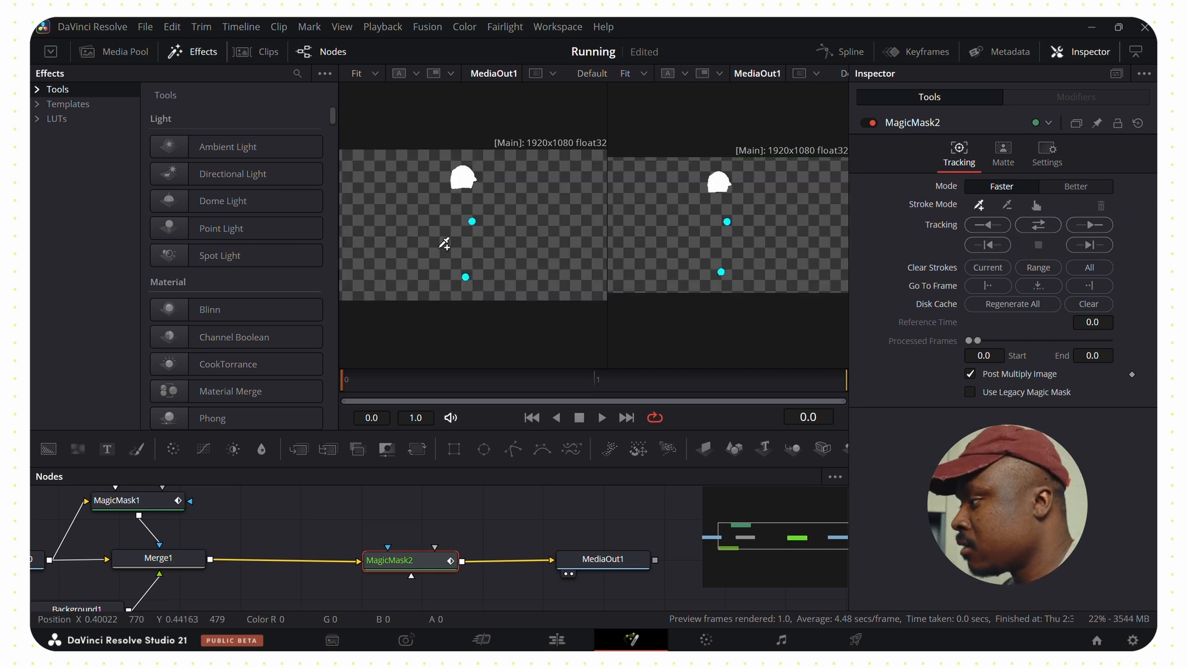
click(446, 234)
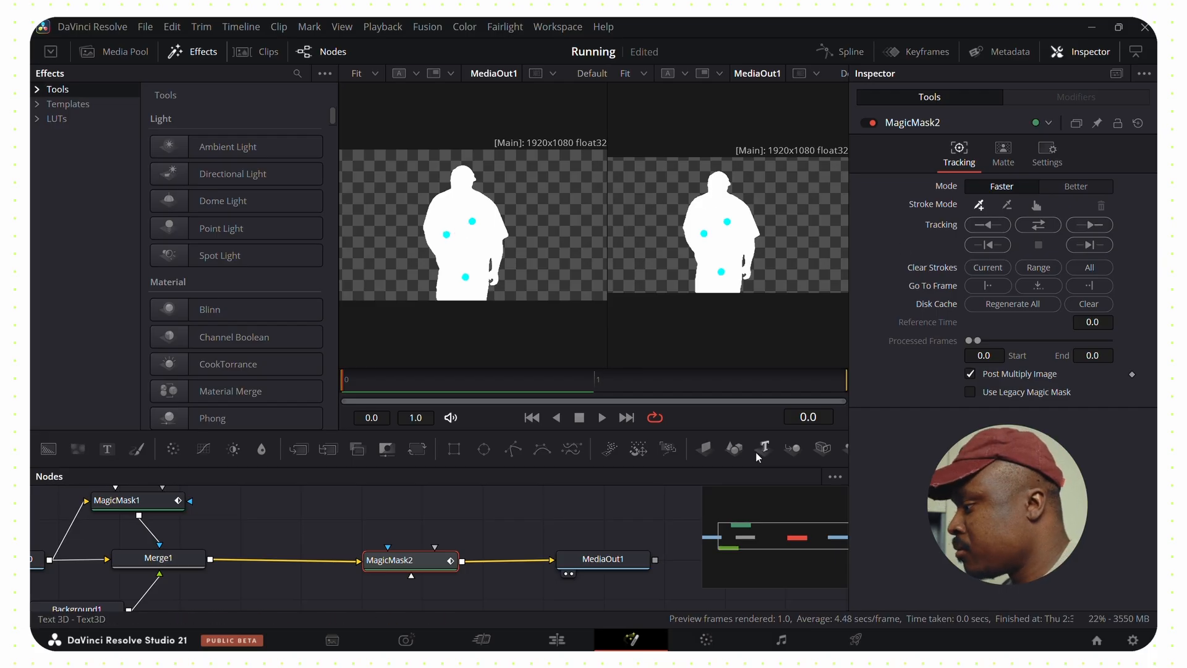
click(1039, 225)
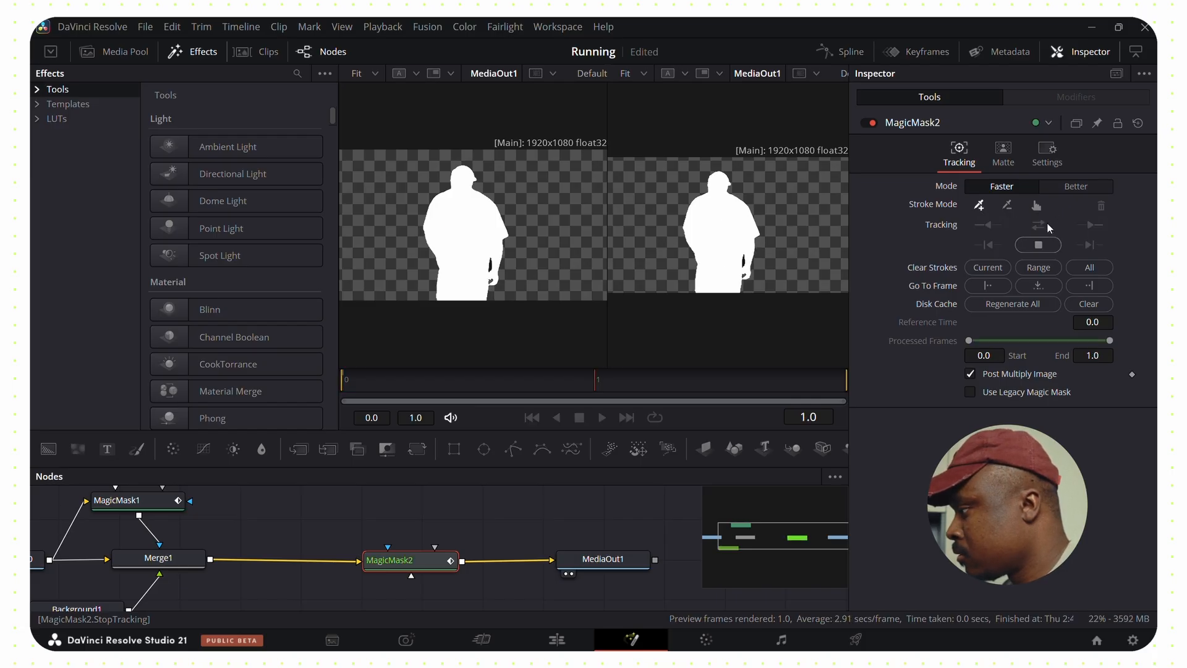
Step: Return to the edit timeline and scrub through the silhouette clip up to the cut to review the transition
click(557, 641)
drag(520, 394, 564, 423)
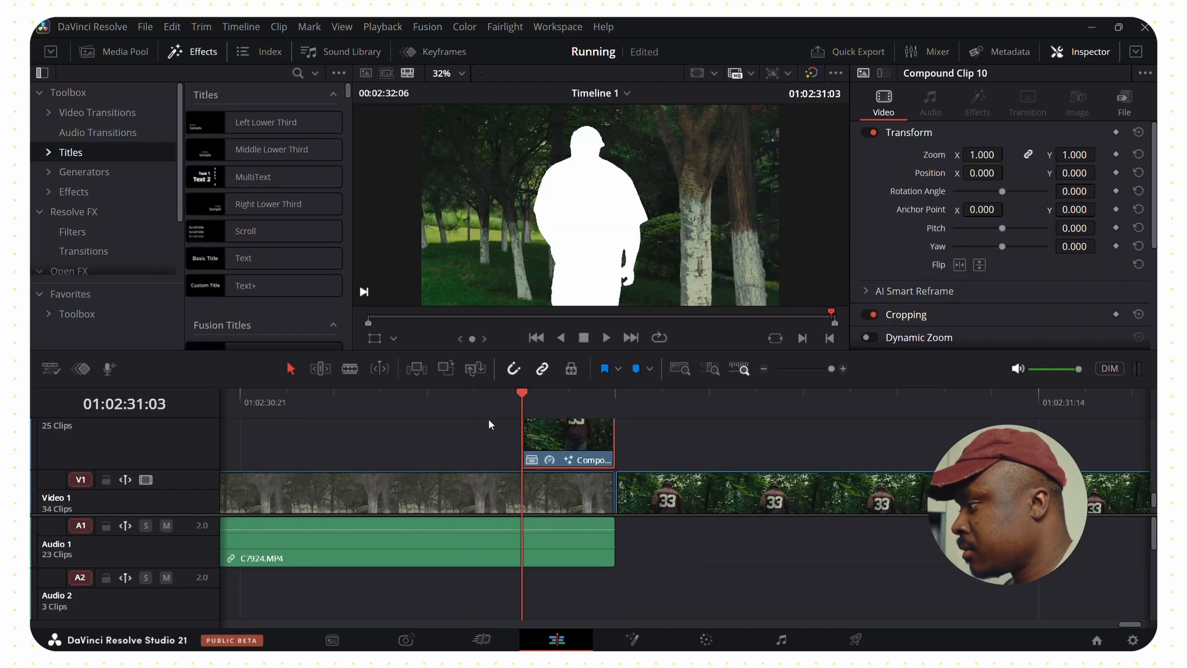
mouse_move(488, 424)
mouse_down()
mouse_move(624, 411)
mouse_move(479, 403)
mouse_move(598, 410)
mouse_move(565, 400)
mouse_up()
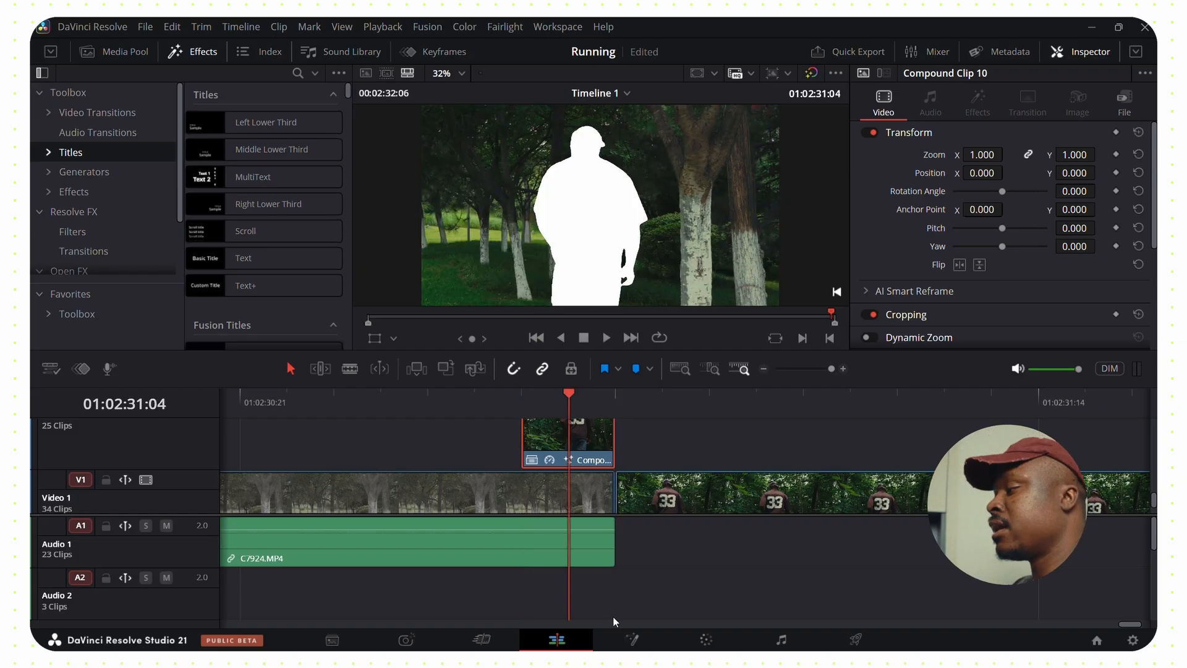
click(611, 394)
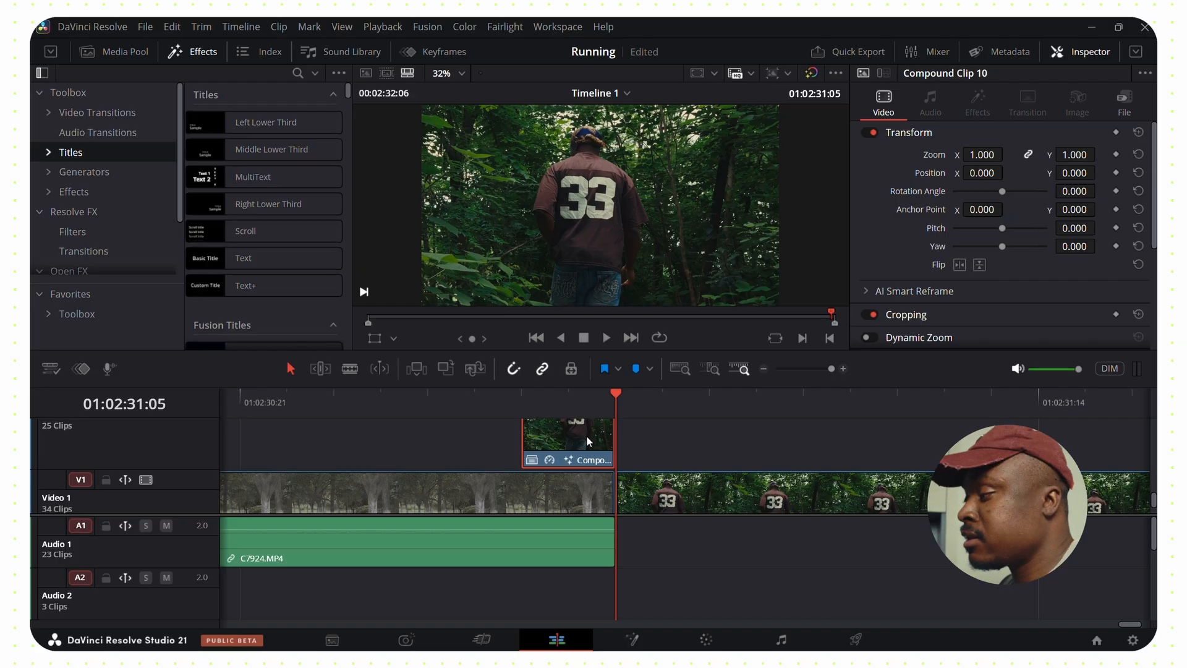
Step: Delete the silhouette compound clip and place a Fusion Composition on Video 2, starting two frames before the cut at 01:02:31:03
key(Delete)
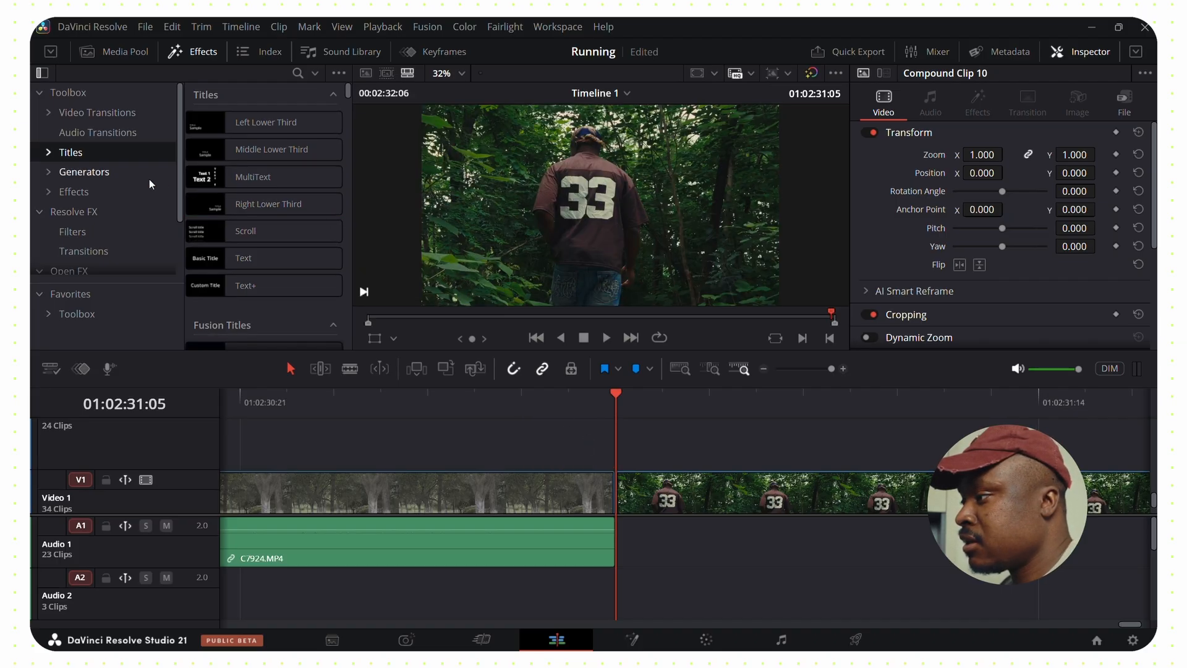
click(109, 188)
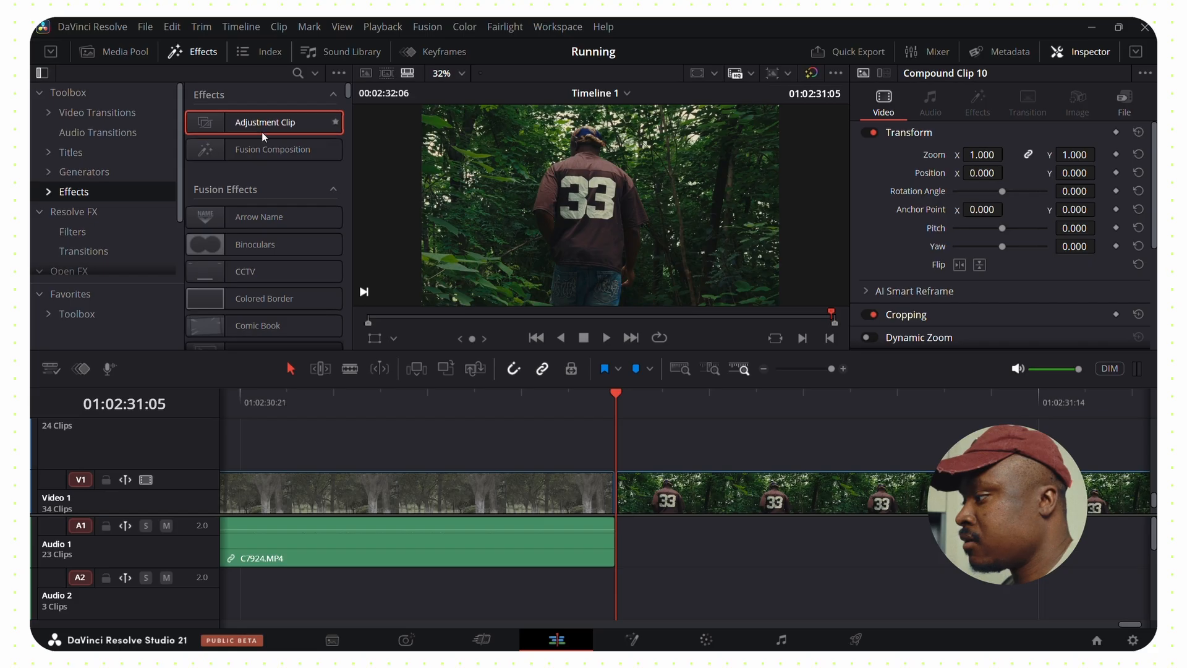
drag(257, 145, 543, 428)
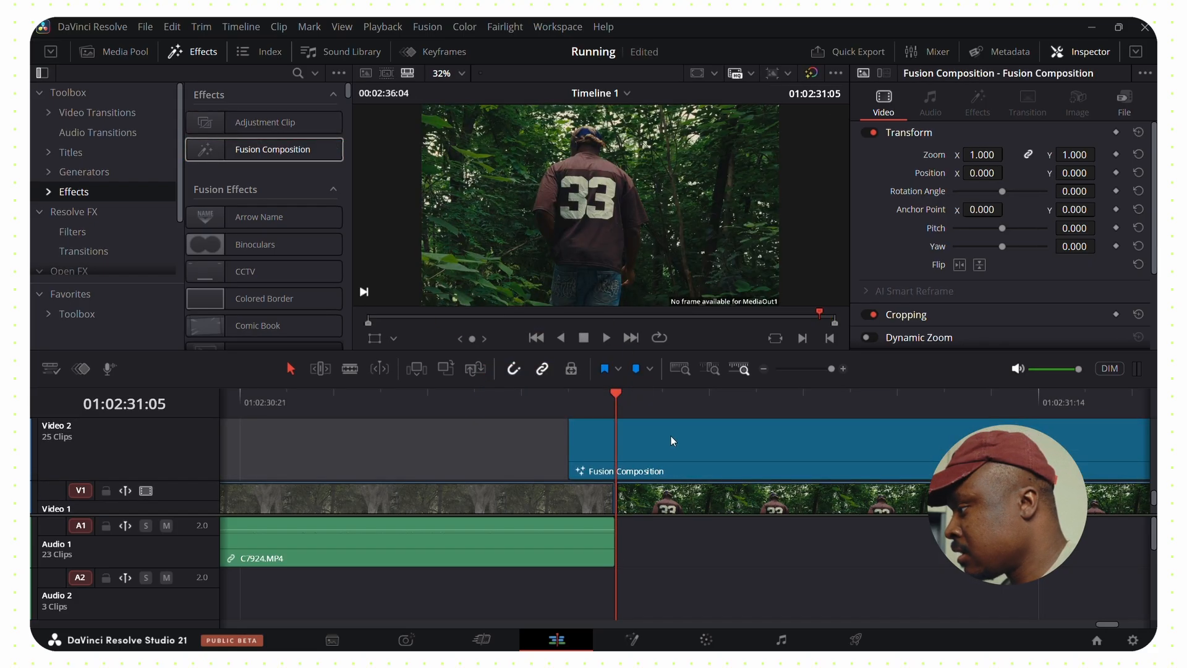
drag(668, 436, 587, 431)
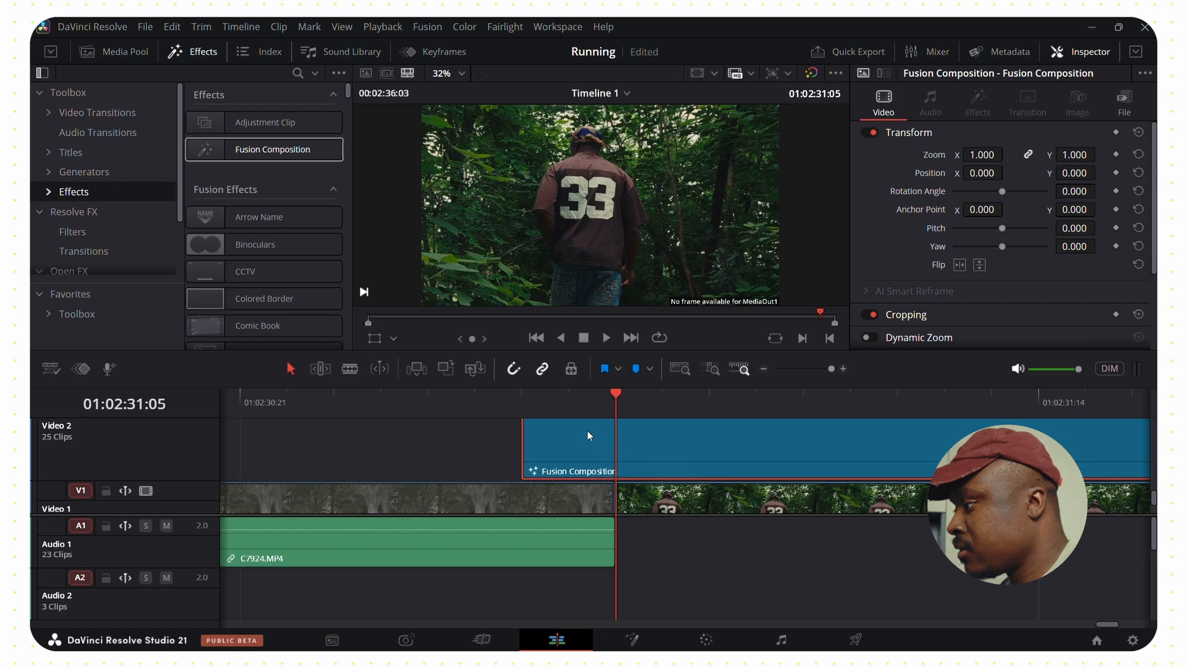
Step: Split the Fusion Composition at the cut, 01:02:31:05, and delete the part after it
click(350, 368)
click(617, 463)
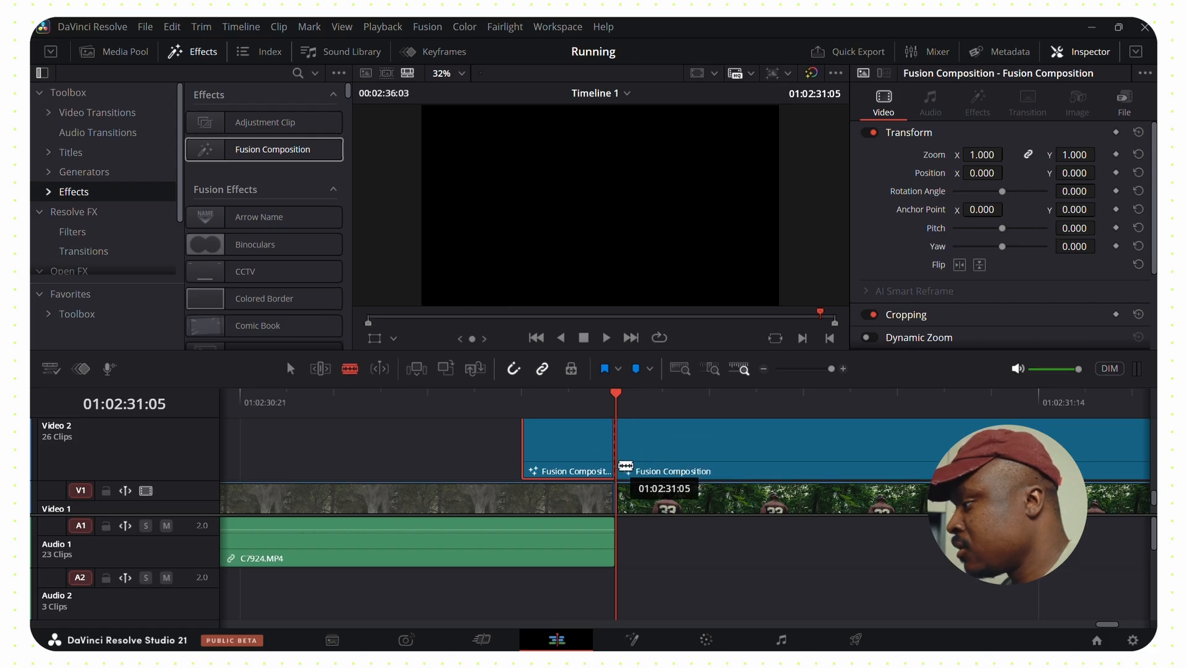
click(291, 369)
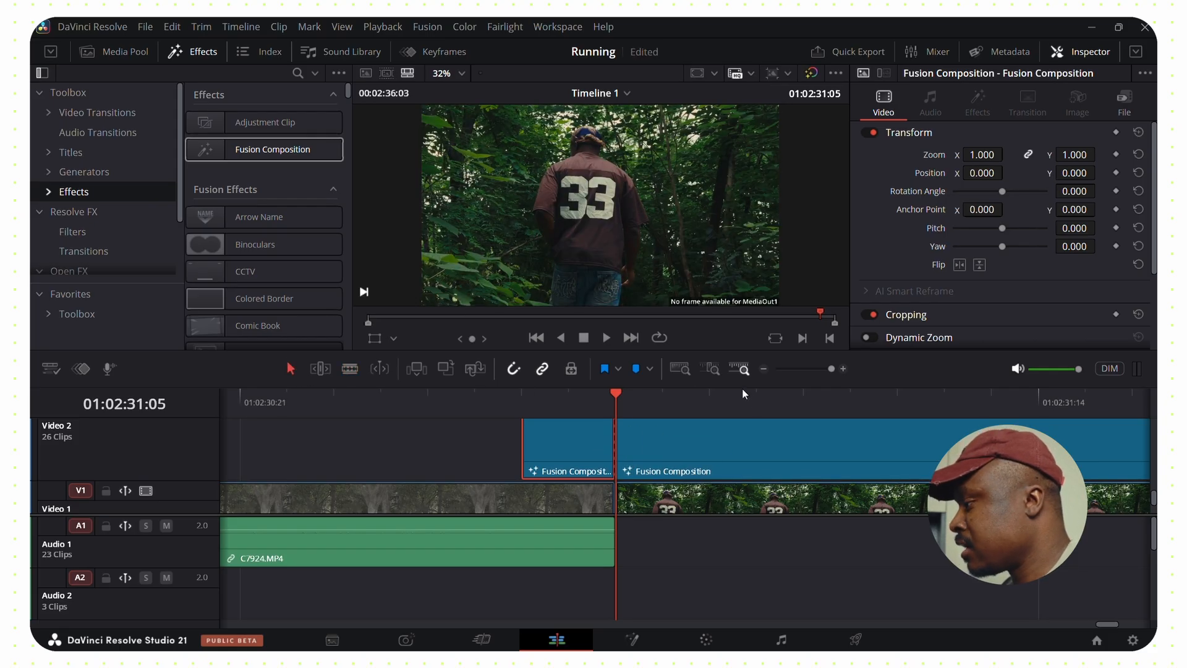
click(749, 440)
key(BackSpace)
Step: Open the two-frame composition in Fusion, connect a Background node to MediaOut1 and set its colour to white
key(Left)
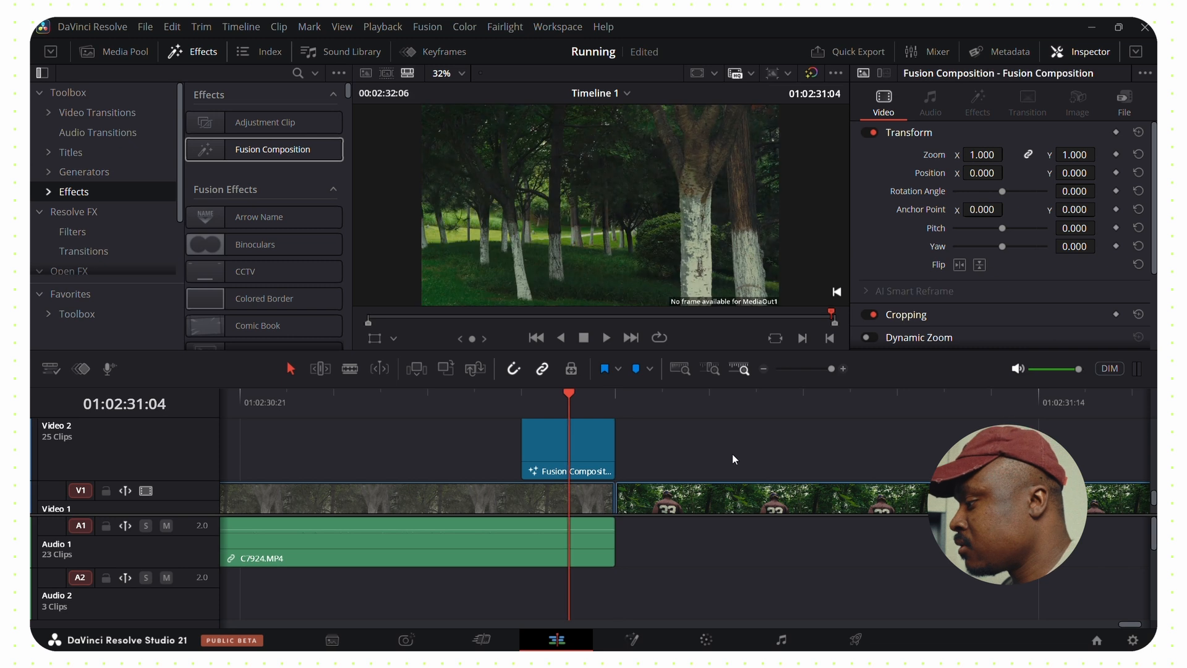
click(634, 640)
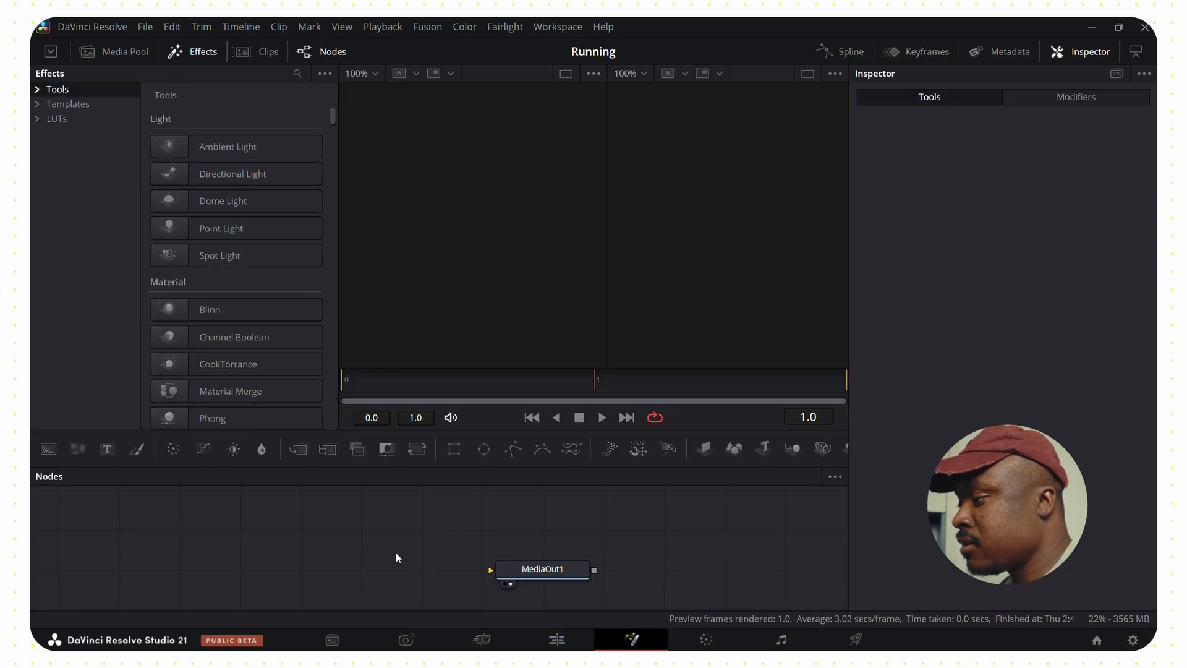
drag(49, 448, 545, 572)
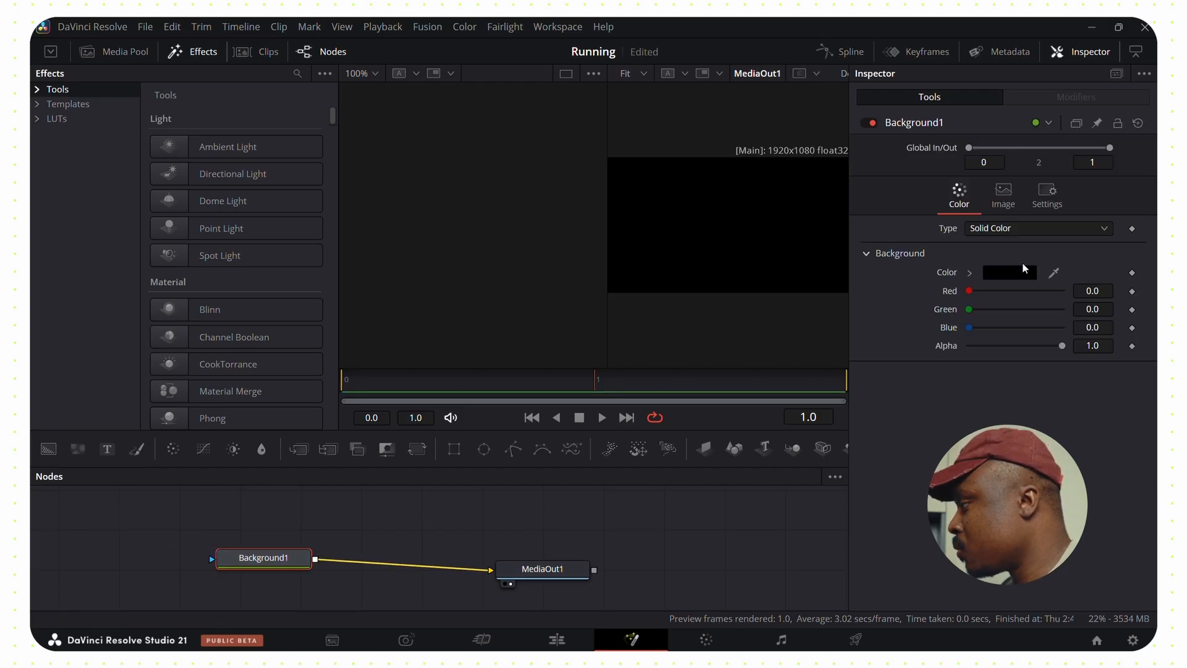
click(1007, 270)
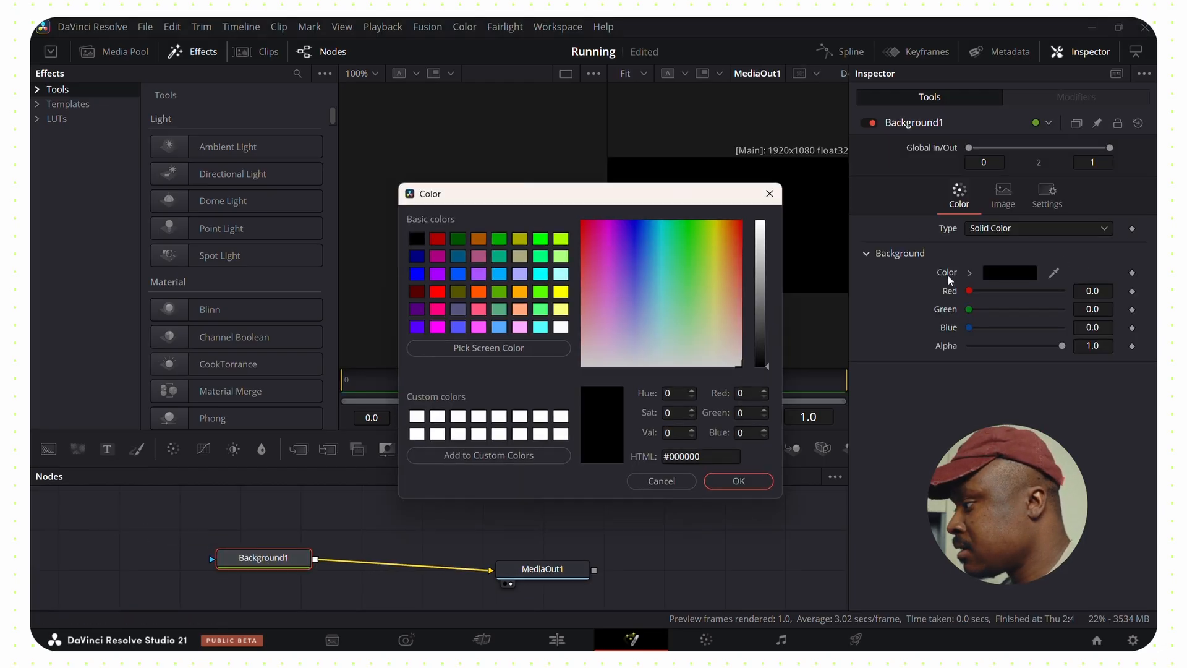
click(562, 327)
click(747, 483)
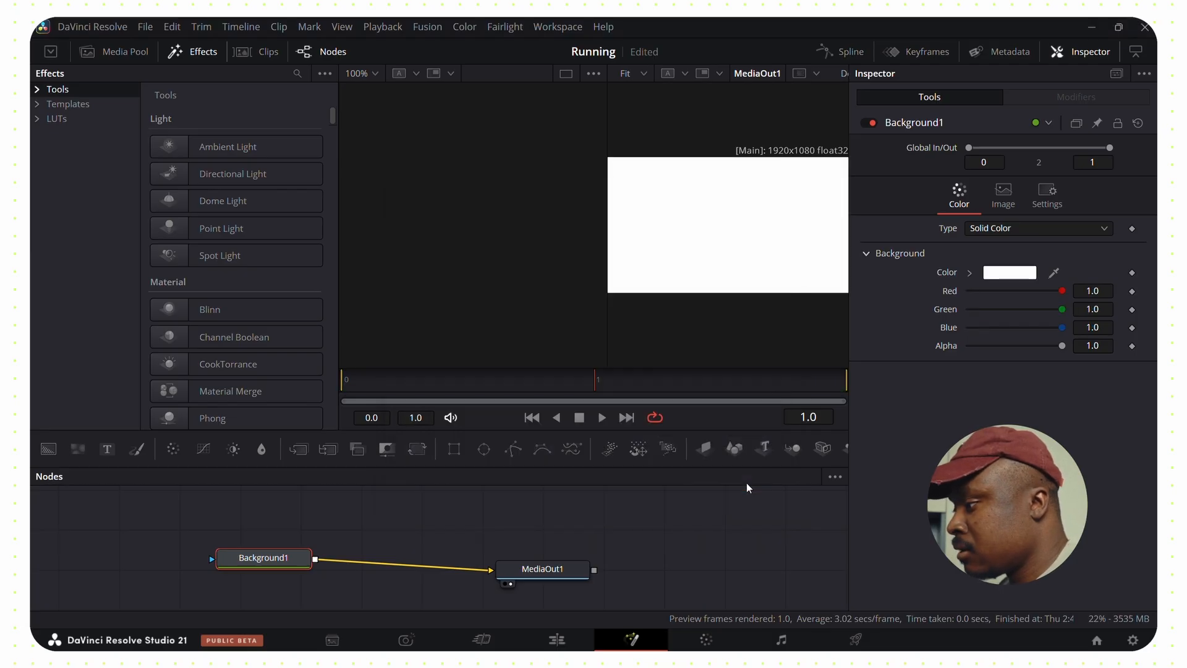
Step: Mask Background1 with a Rectangle slightly taller than the frame, with width 0.598, height about 1.04 and centre X 0.24
mouse_move(267, 559)
mouse_down()
mouse_move(261, 574)
mouse_move(254, 561)
mouse_up()
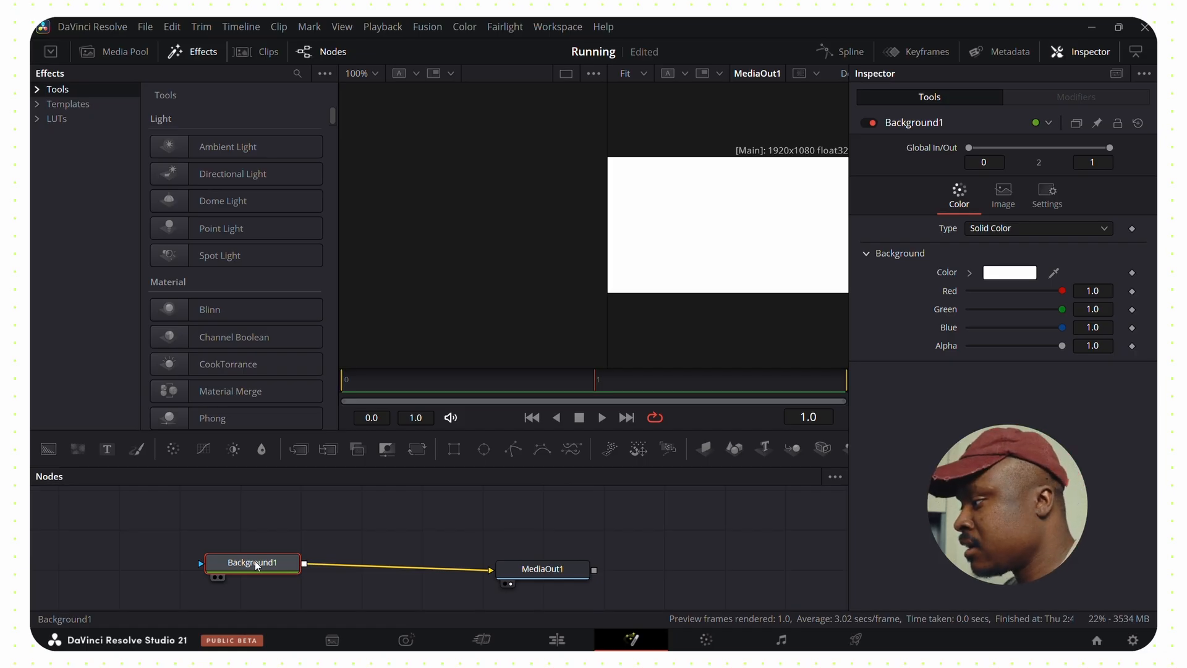
click(455, 449)
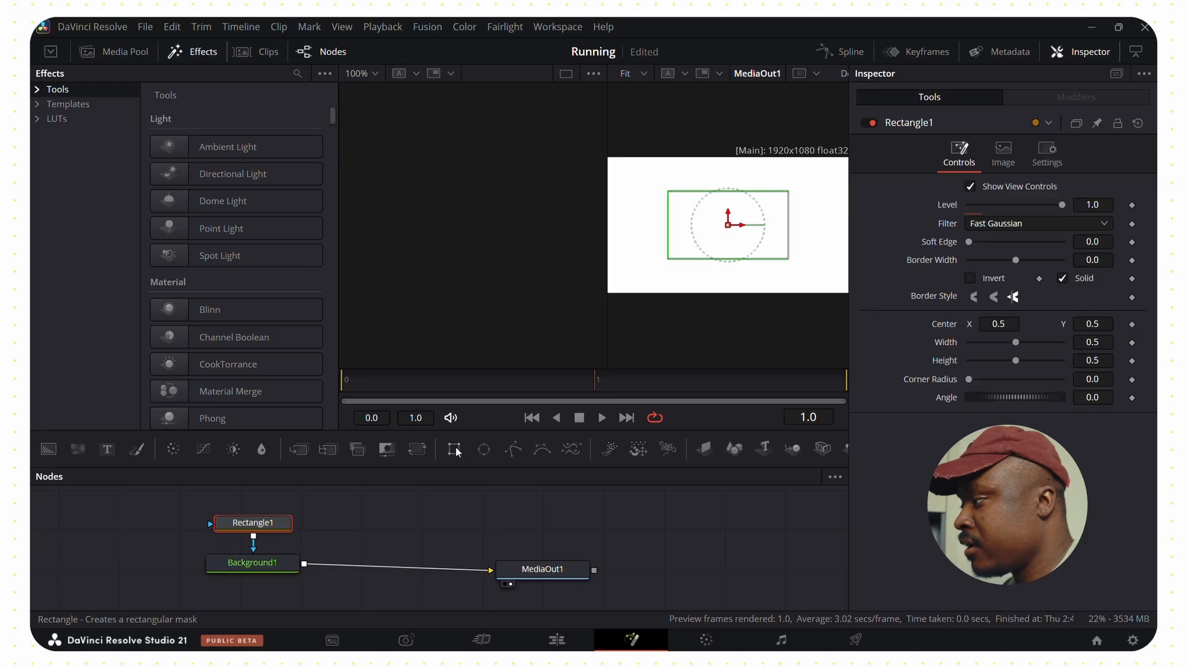
drag(666, 229, 607, 226)
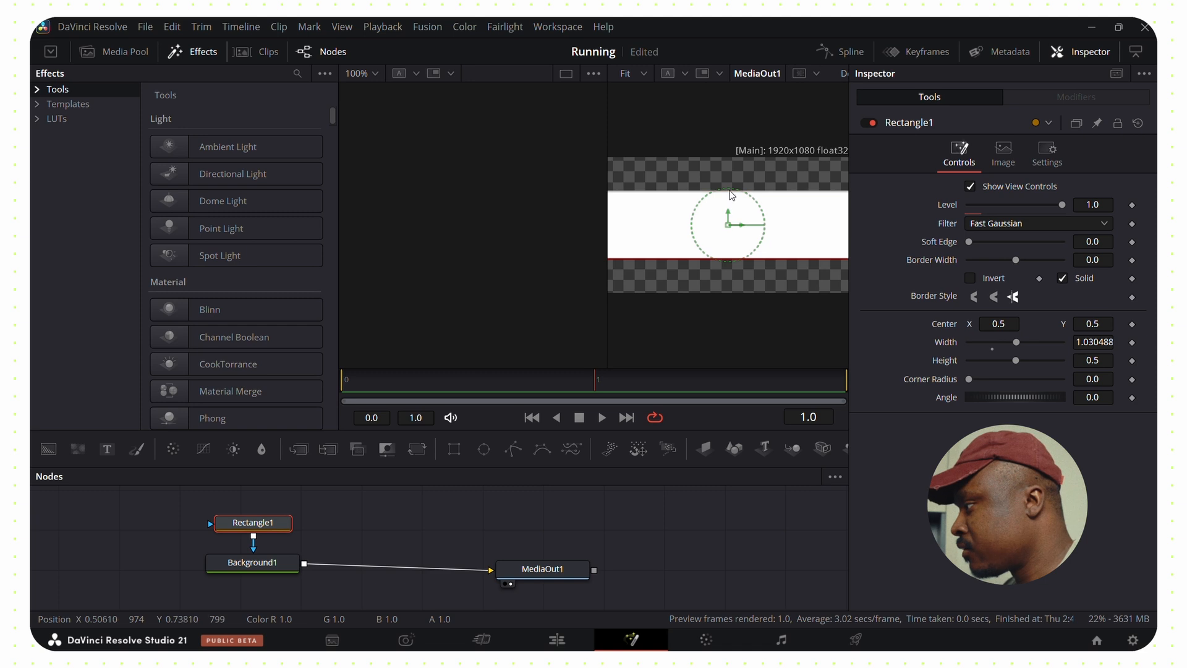
drag(732, 193, 730, 158)
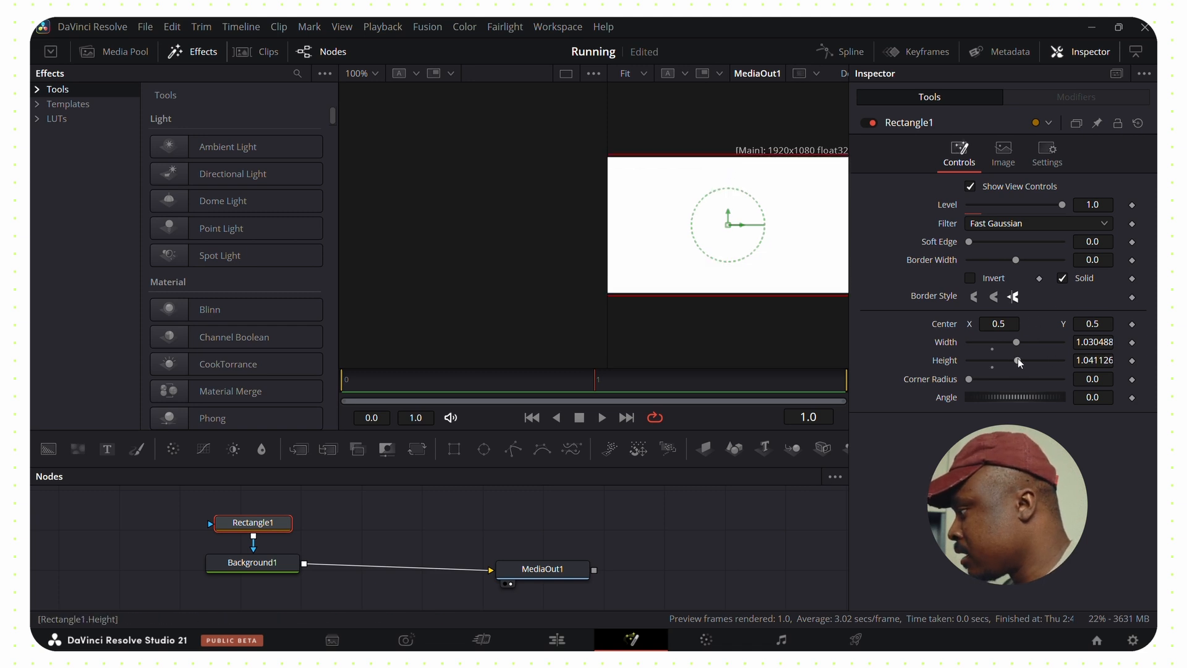
drag(1014, 339, 996, 344)
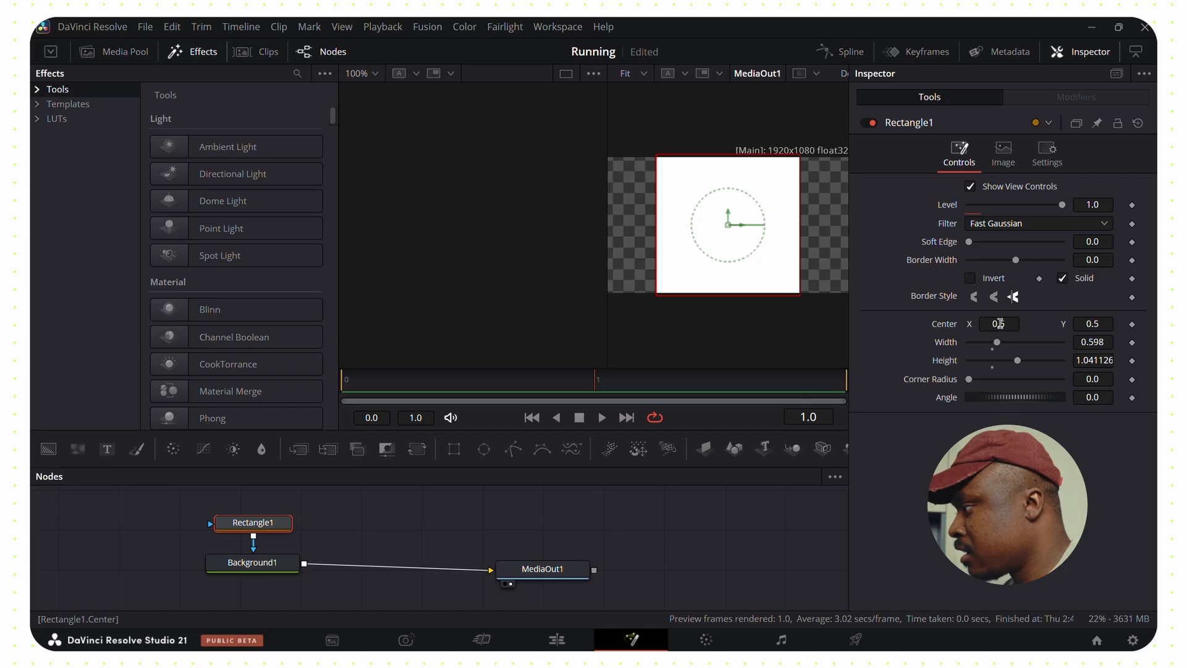
drag(1003, 324, 952, 324)
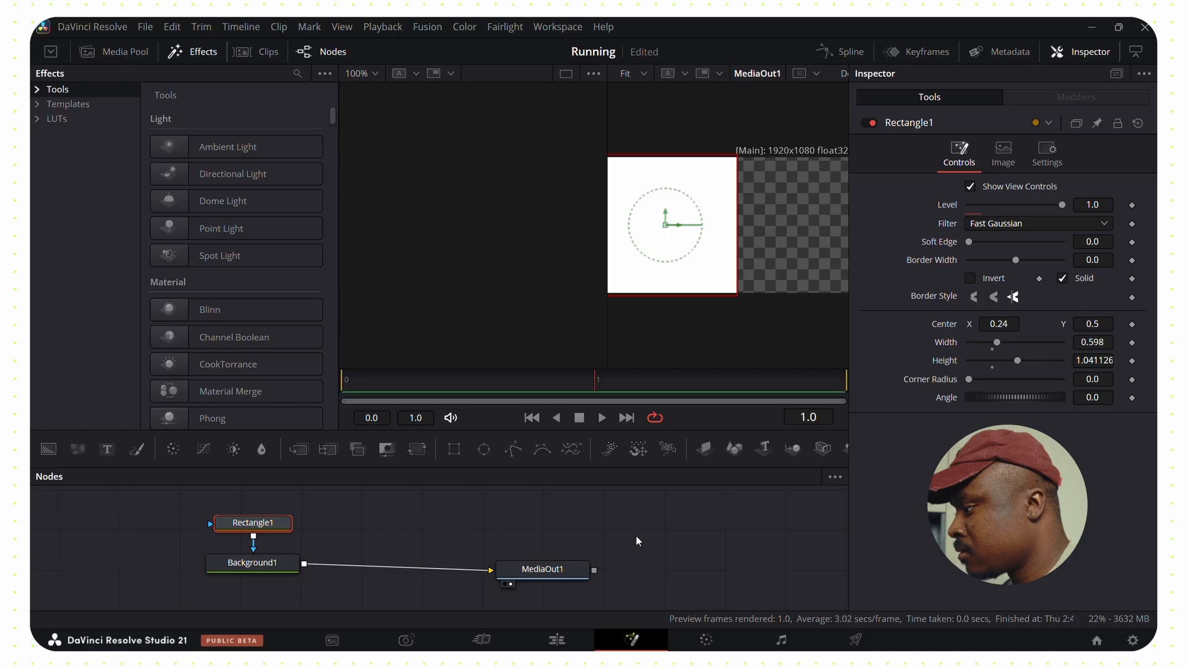
Step: Return to the edit timeline and play across the cut to review the white block flash
click(556, 639)
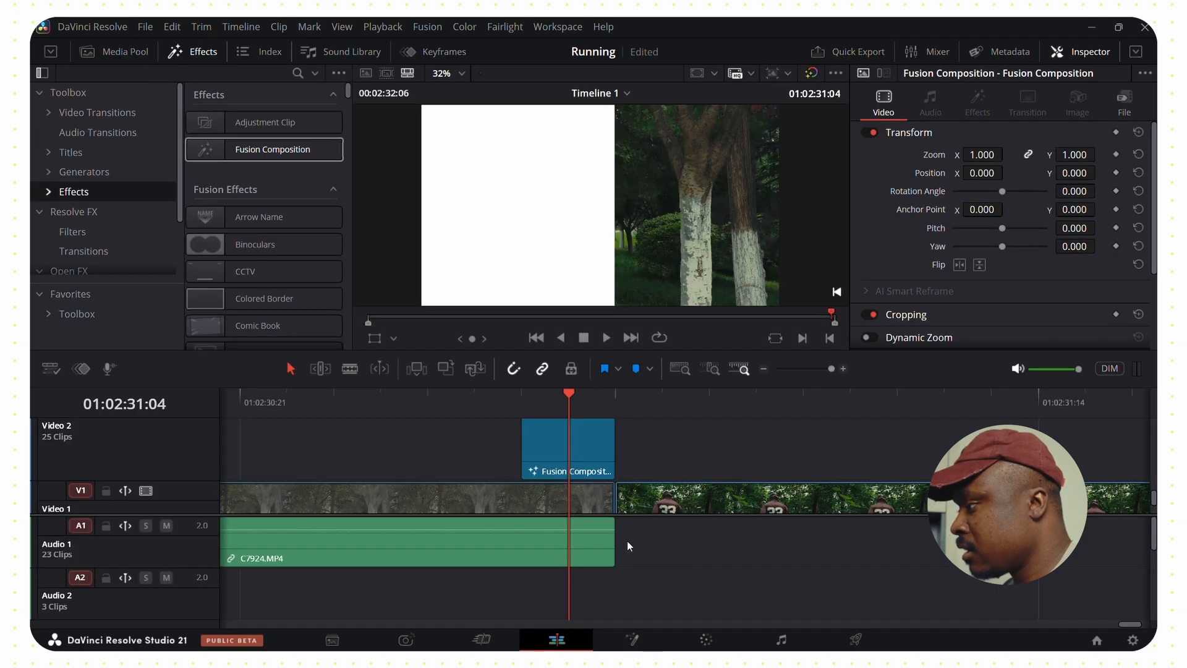
drag(502, 410, 419, 437)
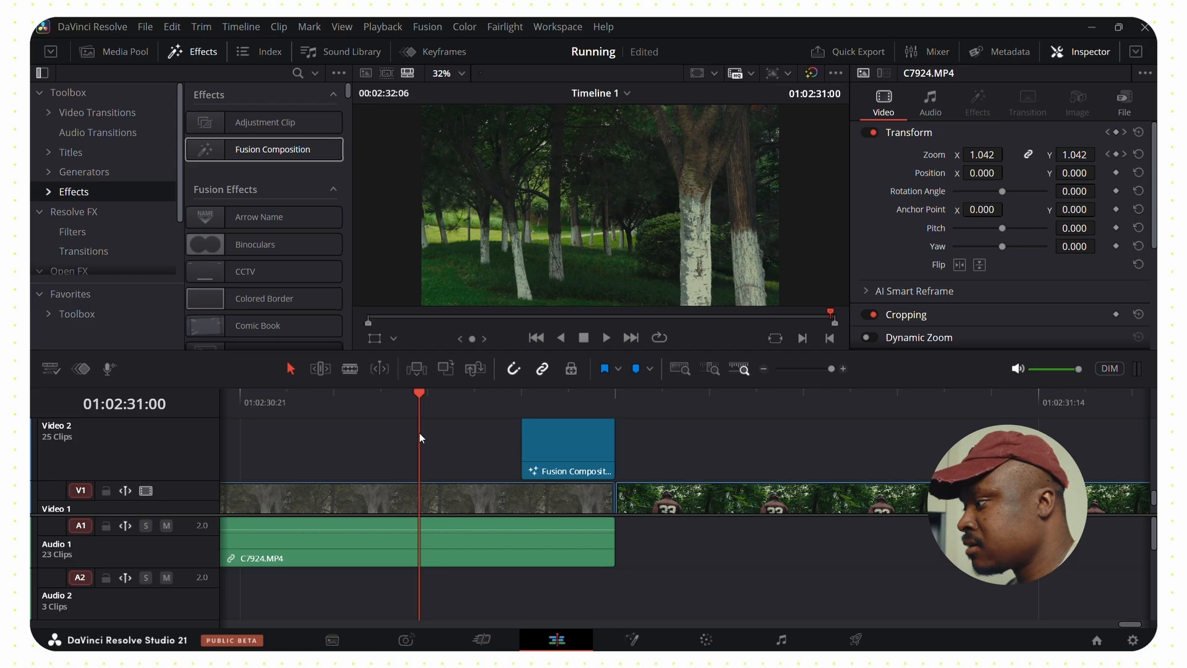
key(space)
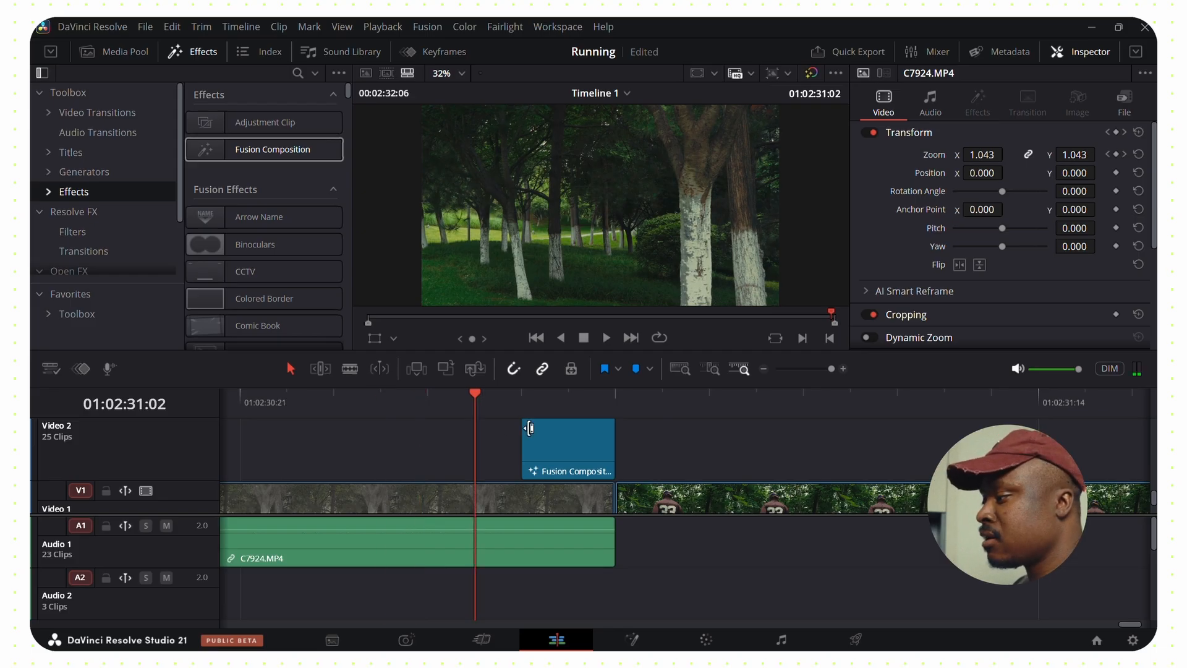
key(space)
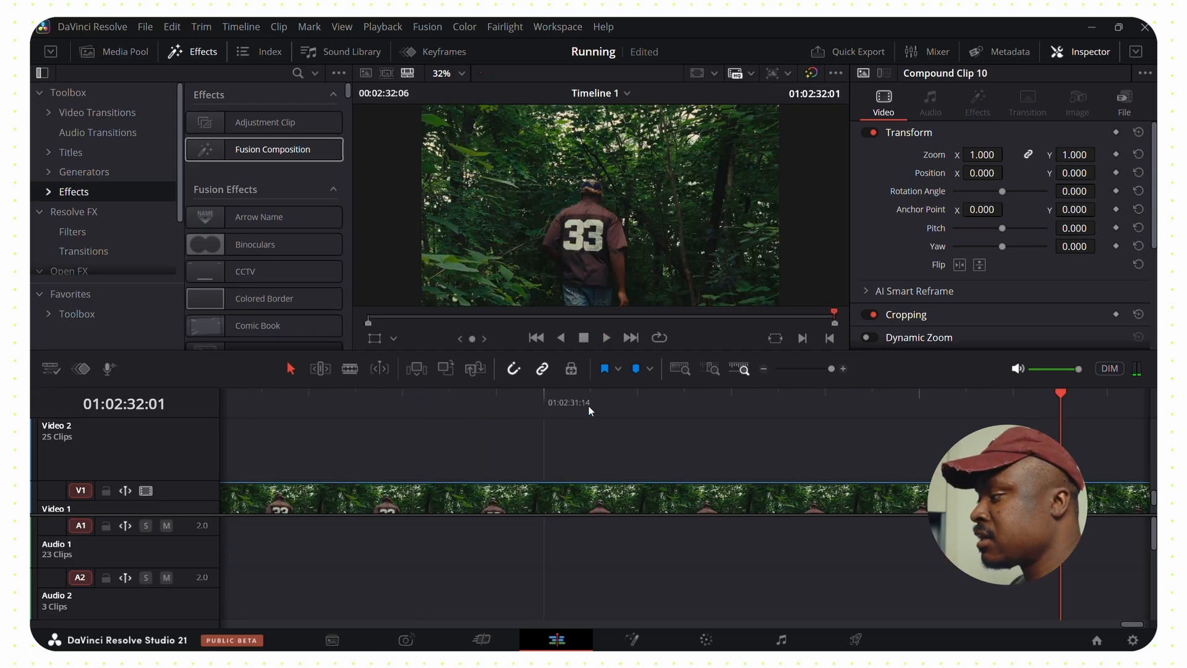
click(764, 369)
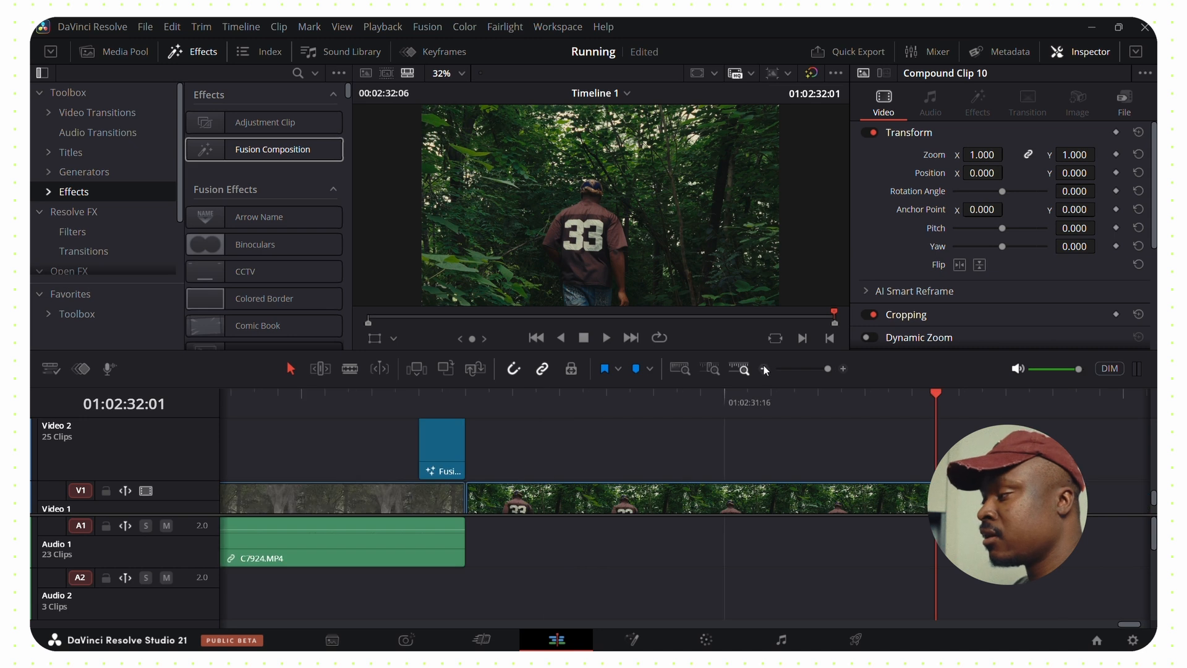
click(396, 394)
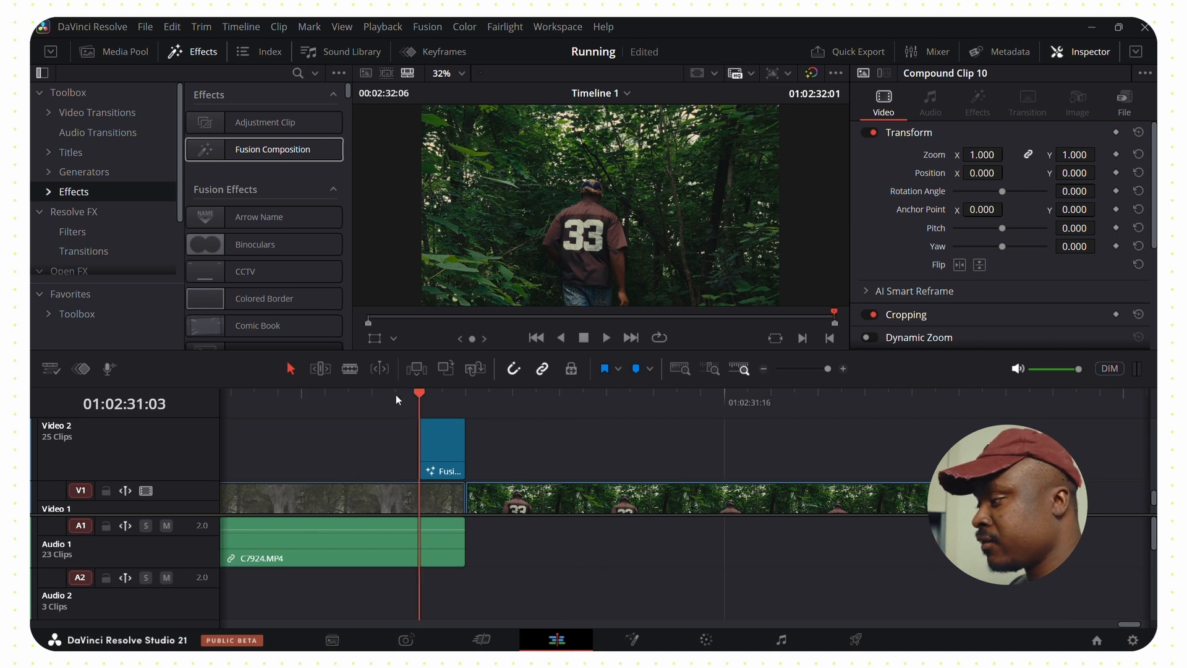
click(389, 399)
Step: Duplicate the Fusion Composition clip on Video 2 so that the copy starts three frames after the cut
drag(399, 403, 467, 422)
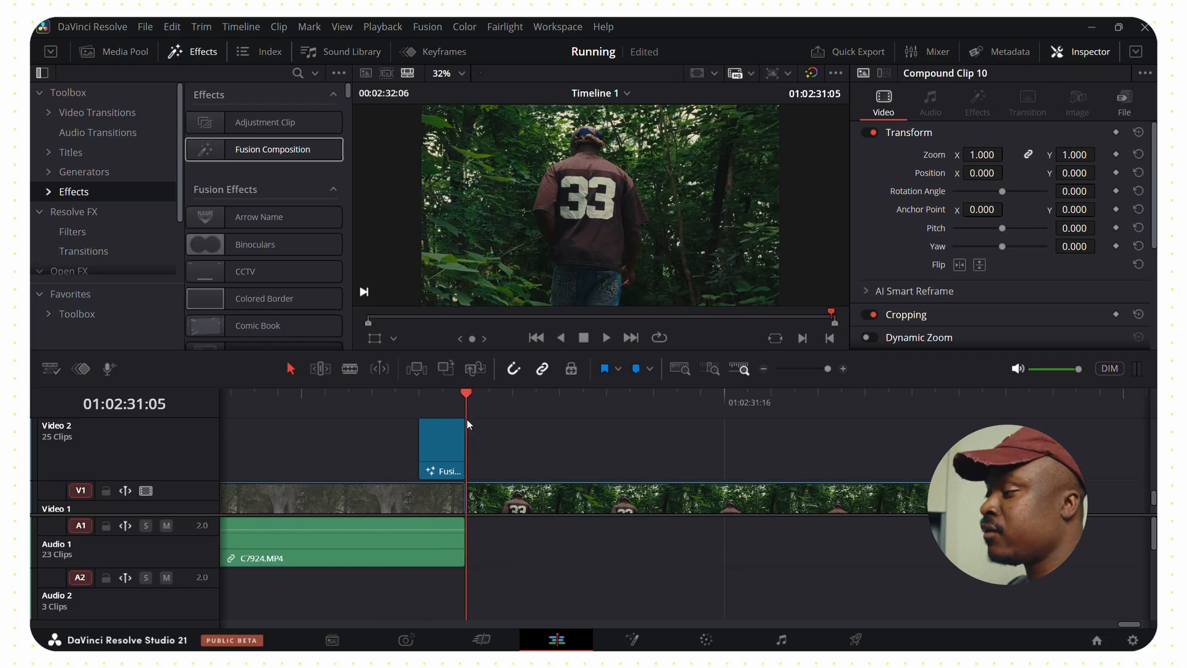
click(454, 438)
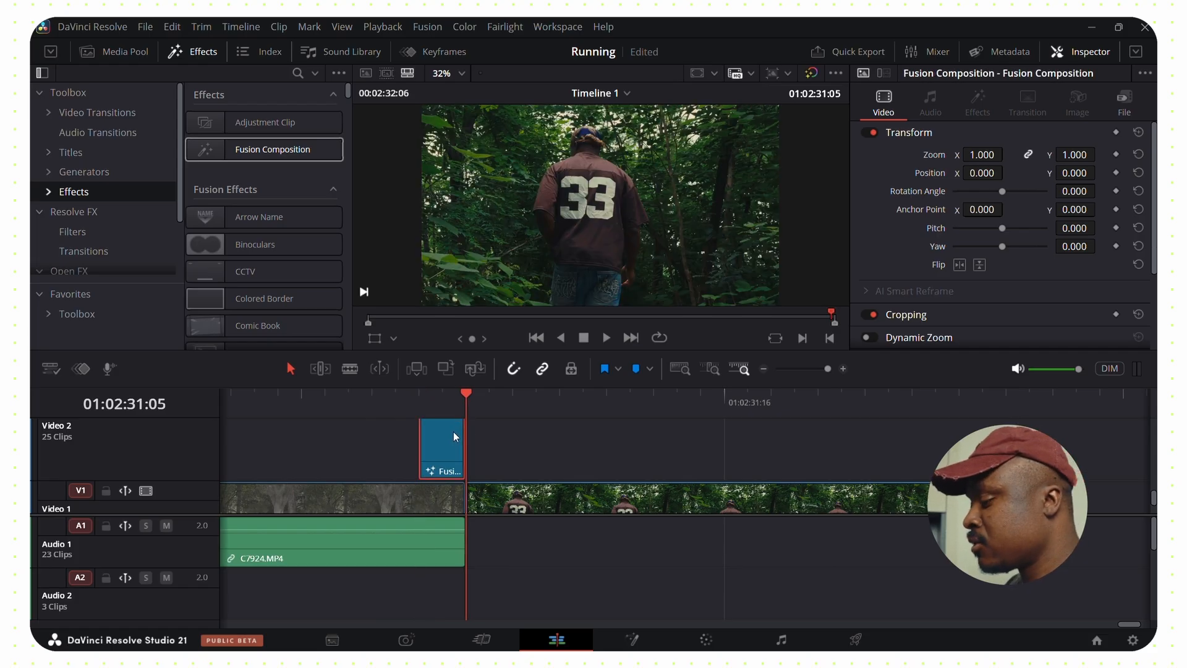
drag(455, 431, 571, 445)
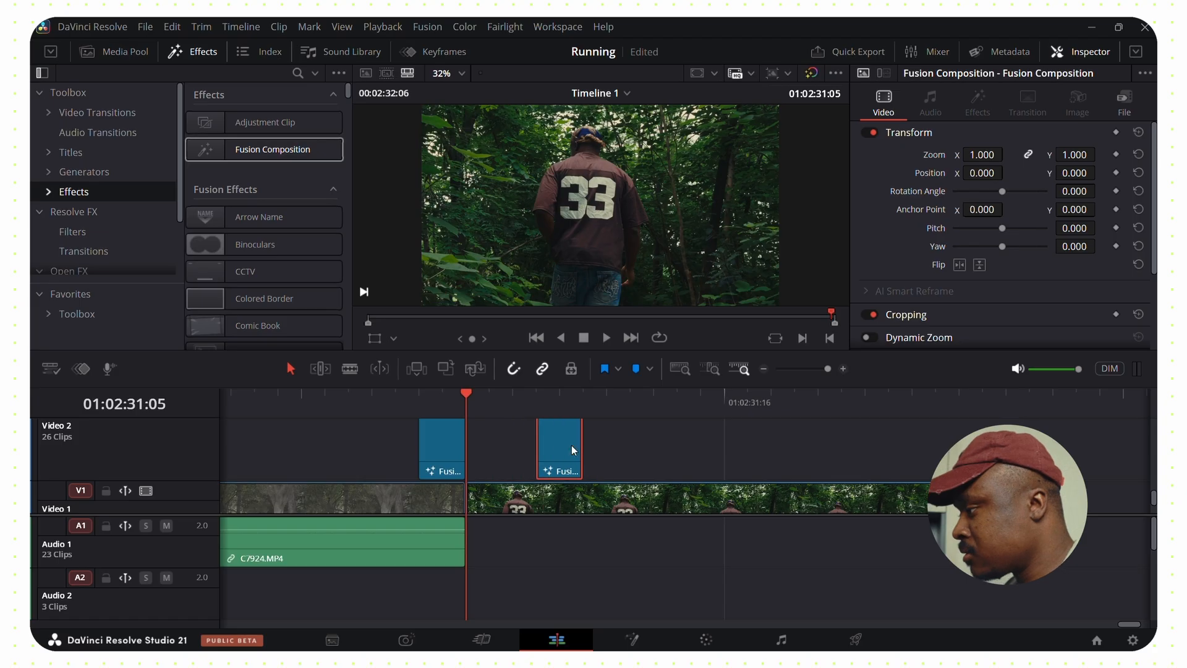
Step: Open the duplicated composition in Fusion and set Rectangle1's centre X to 0.766 to shift the white block to the opposite side
mouse_move(562, 403)
mouse_down()
mouse_move(583, 404)
mouse_move(565, 411)
mouse_up()
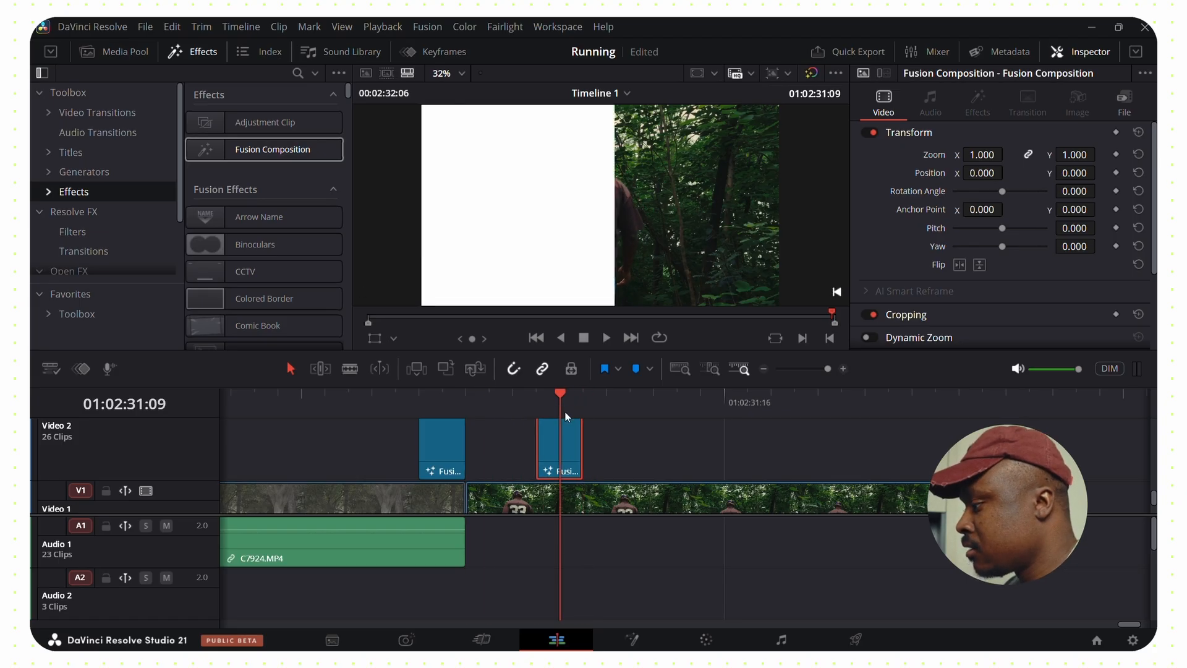
click(636, 640)
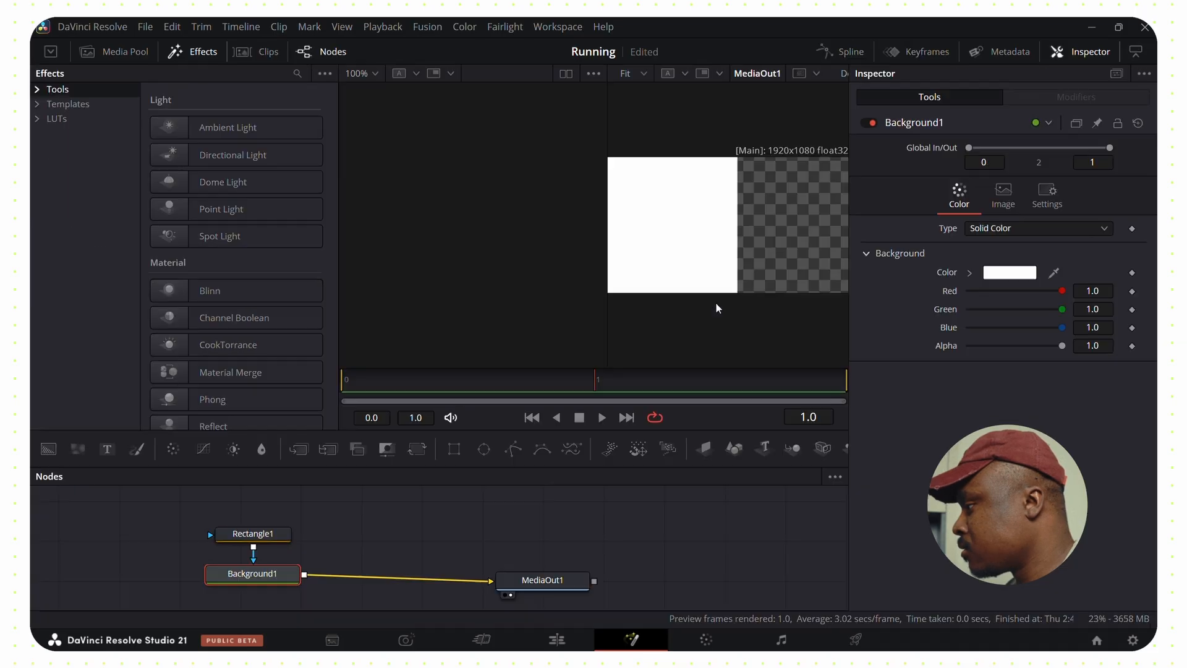
click(276, 537)
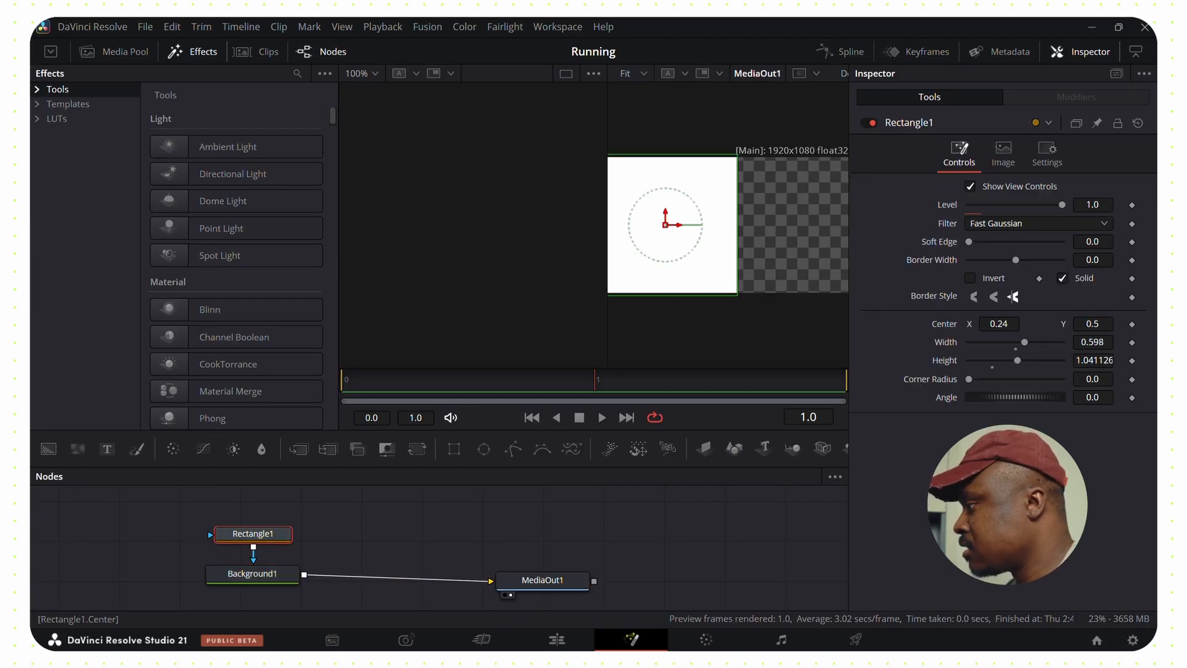
drag(994, 323, 1047, 324)
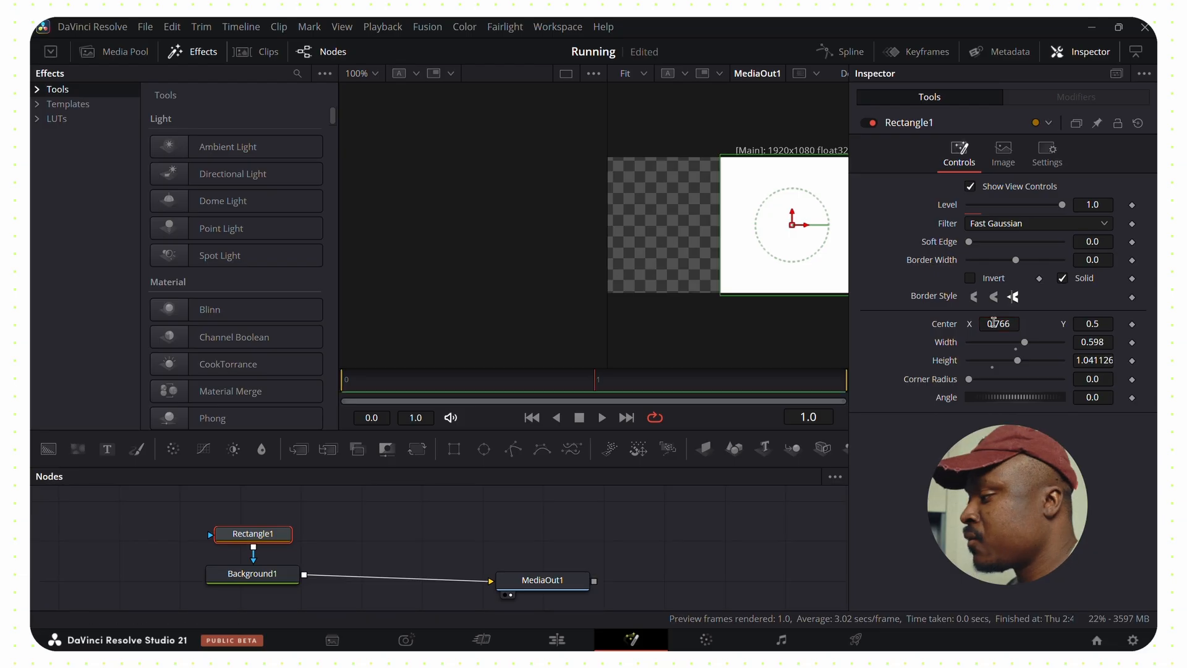